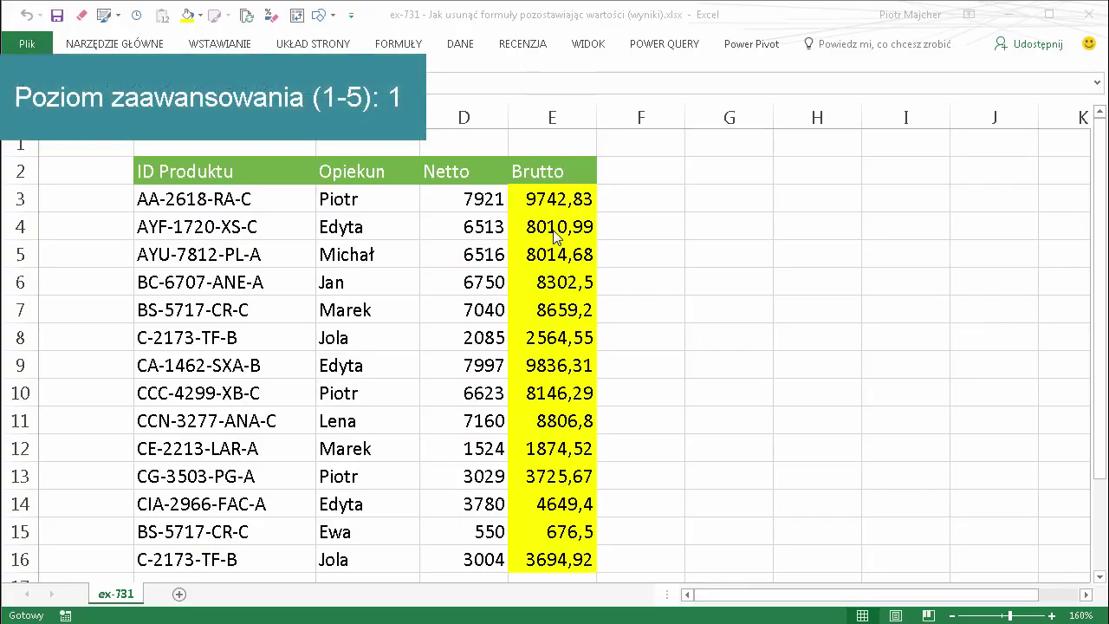
# - Switch to the ex-731 workbook showing the Netto and Brutto product table
pyautogui.click(550, 226)
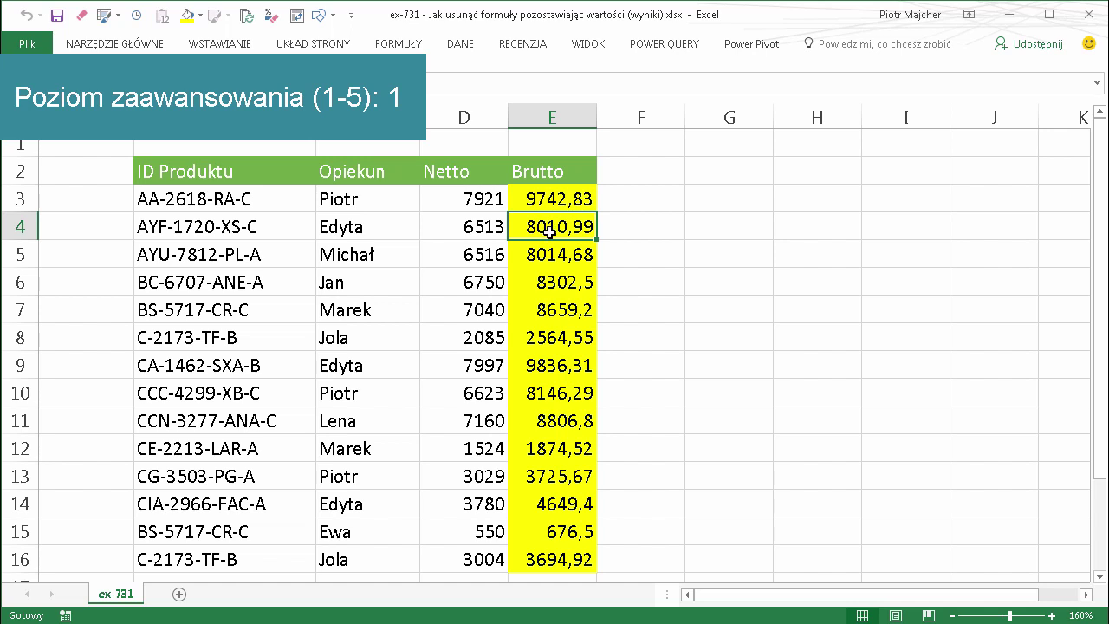
# - Check E4's Netto × 1,23 formula, then copy the Brutto cells E3:E16
pyautogui.doubleClick(548, 229)
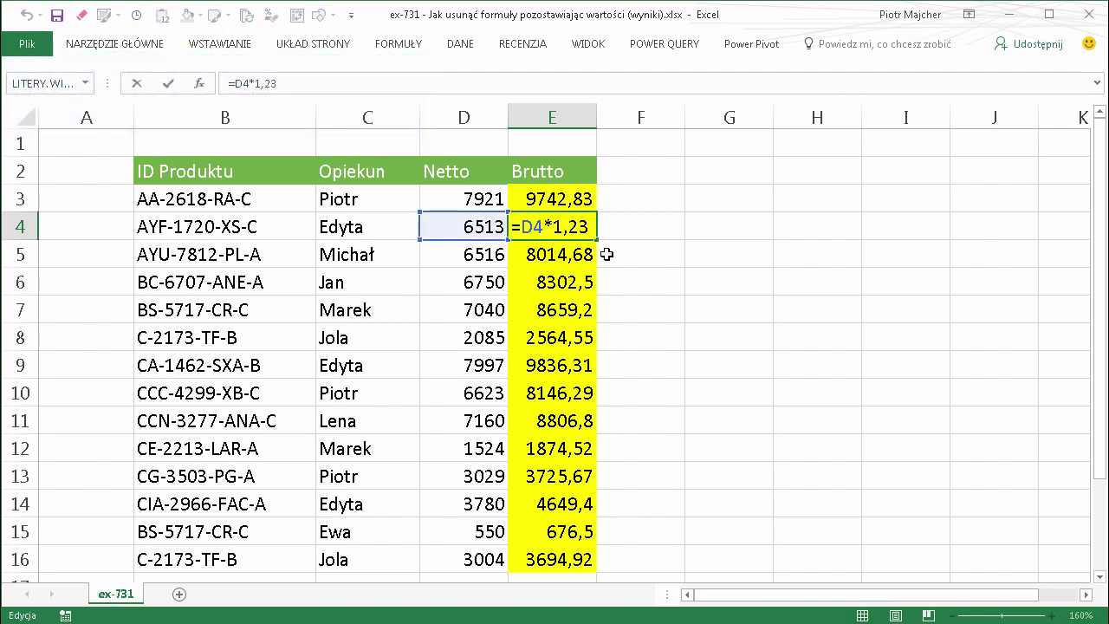
pyautogui.press('Escape')
pyautogui.moveTo(576, 199); pyautogui.dragTo(593, 545)
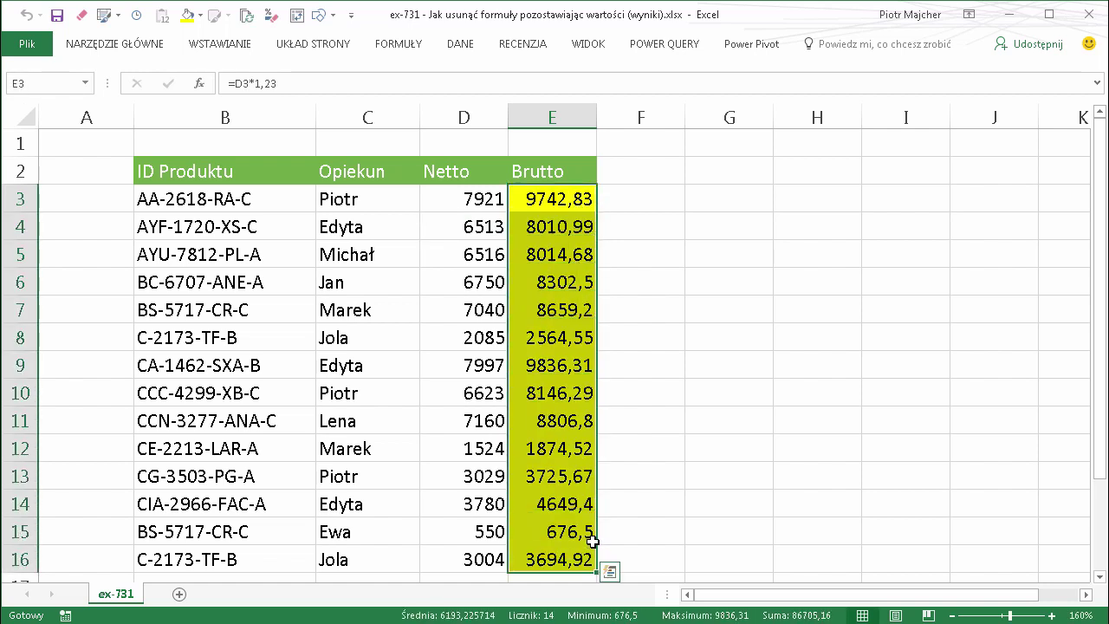
pyautogui.hotkey('ctrl', 'c')
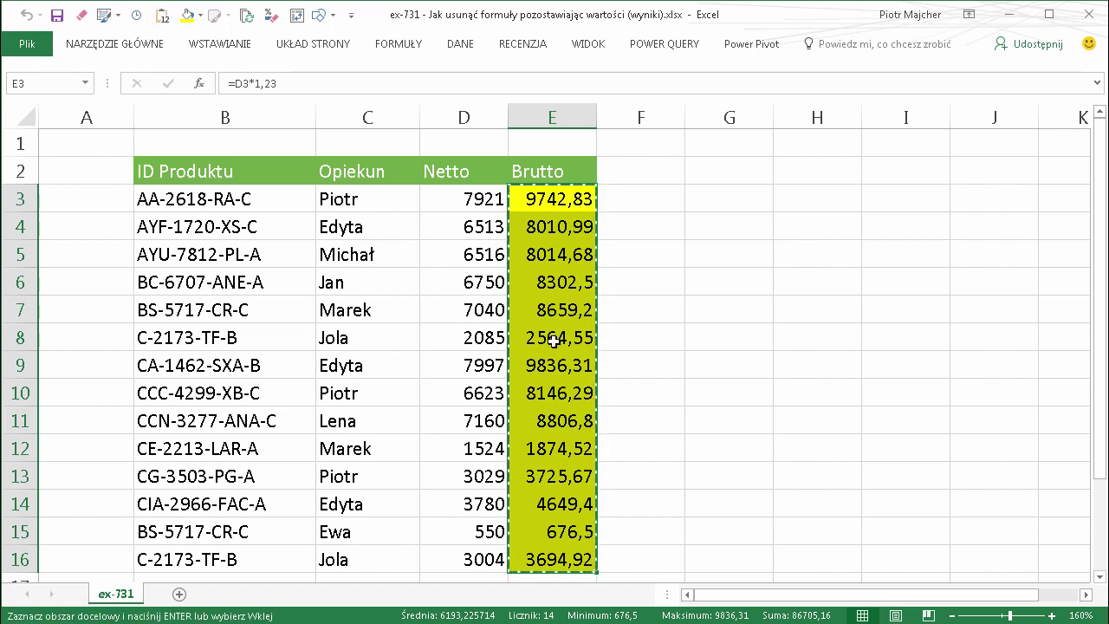
# - Paste E3:E16 over itself as values only, turning E3 into the plain number 9742,83
pyautogui.rightClick(564, 211)
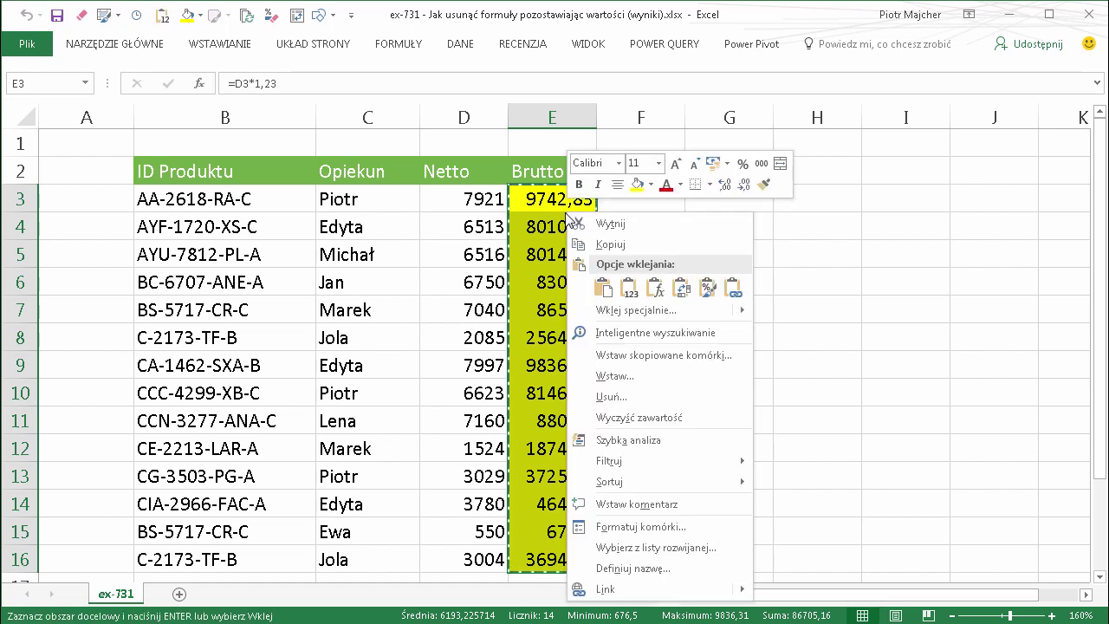
pyautogui.click(629, 292)
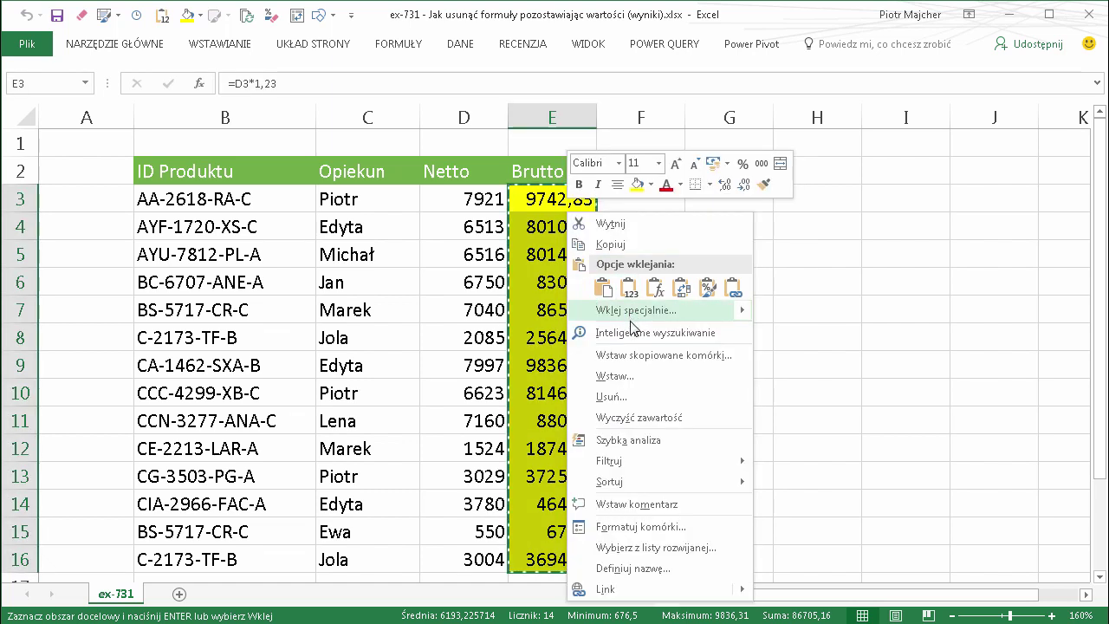
pyautogui.click(631, 312)
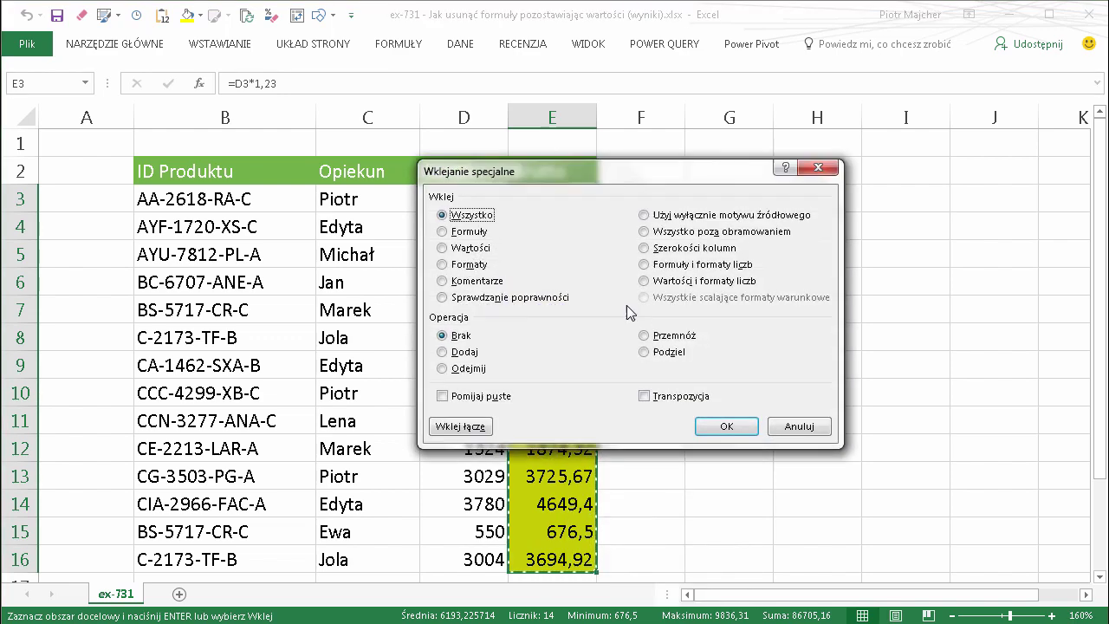
pyautogui.click(477, 249)
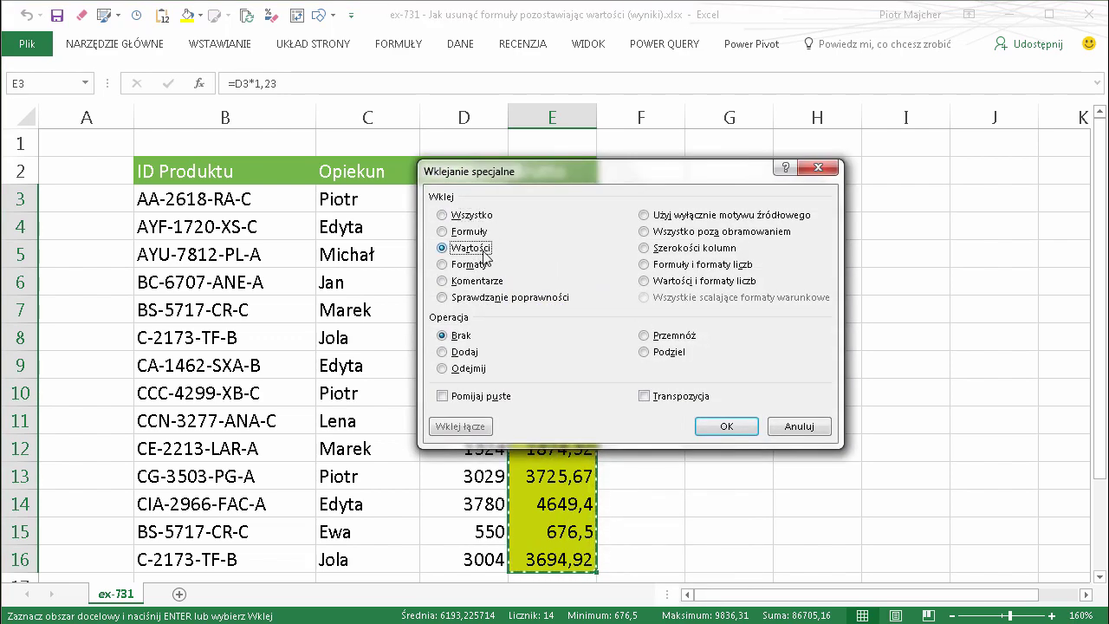
pyautogui.click(732, 425)
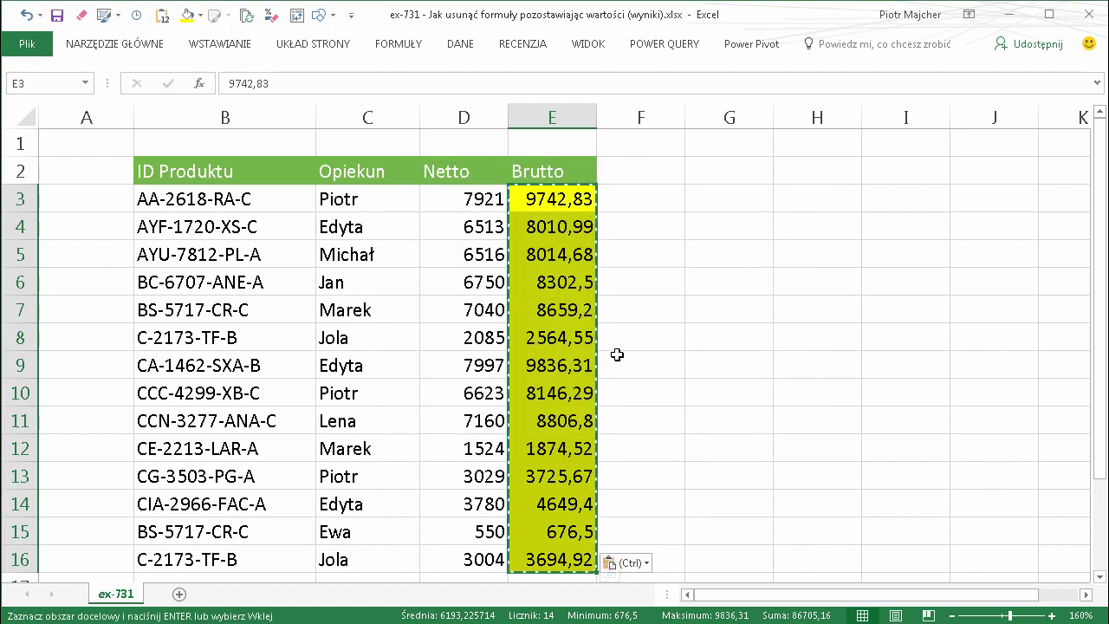
pyautogui.press('Escape')
pyautogui.moveTo(567, 291); pyautogui.dragTo(566, 299)
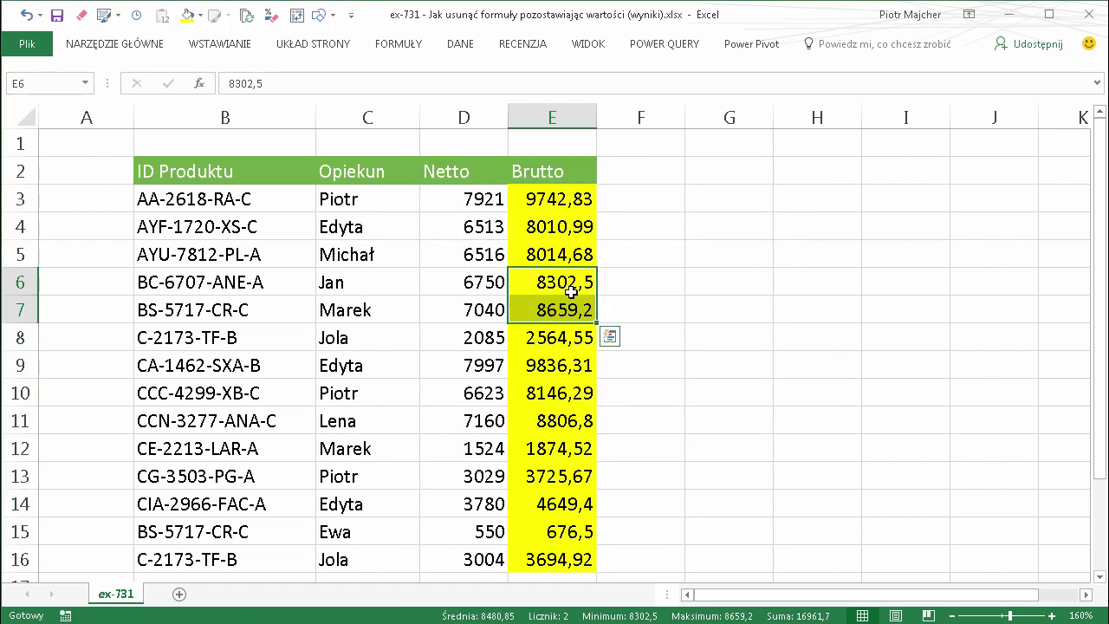
# - Undo the values paste so E4 again holds =D4*1,23
pyautogui.click(584, 288)
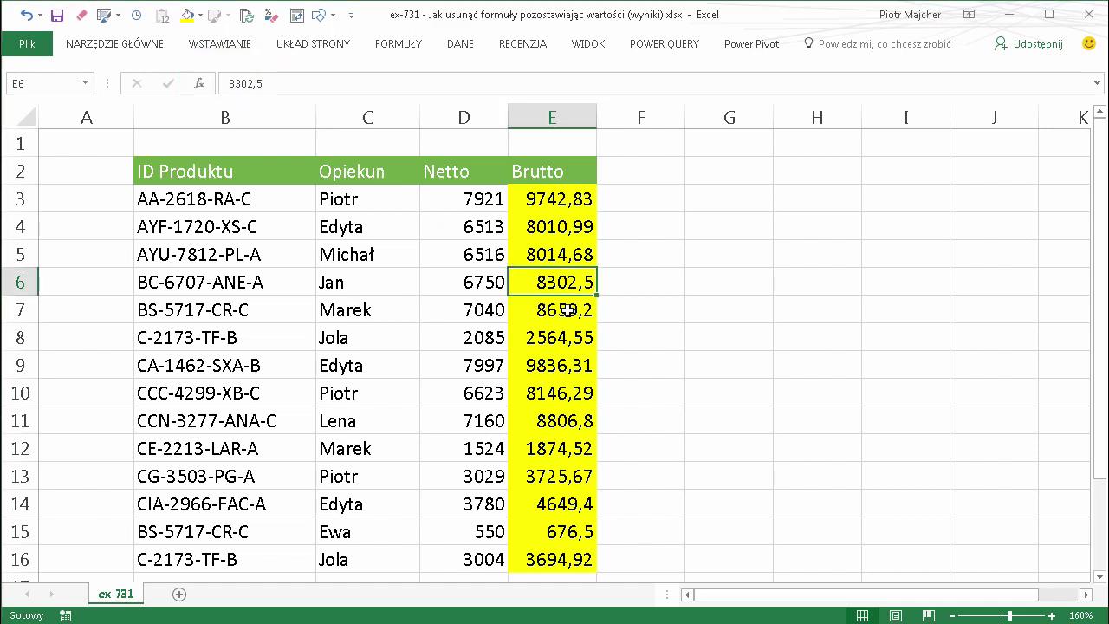
pyautogui.hotkey('ctrl', 'Up')
pyautogui.hotkey('ctrl', 'shift', 'Down')
pyautogui.hotkey('ctrl', 'c')
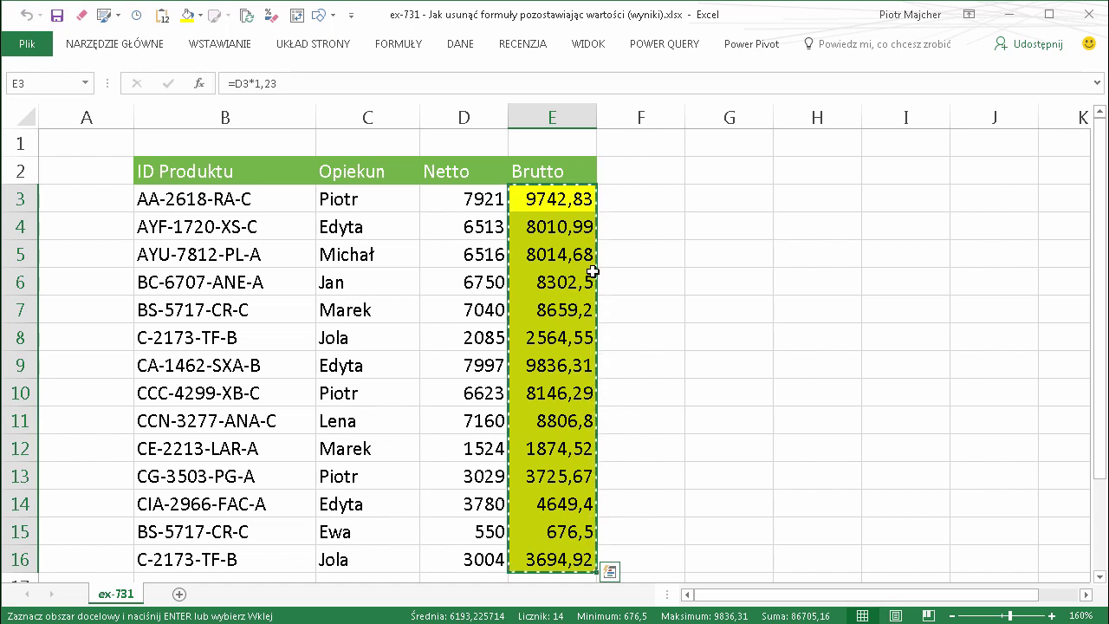
pyautogui.press('Escape')
pyautogui.click(573, 237)
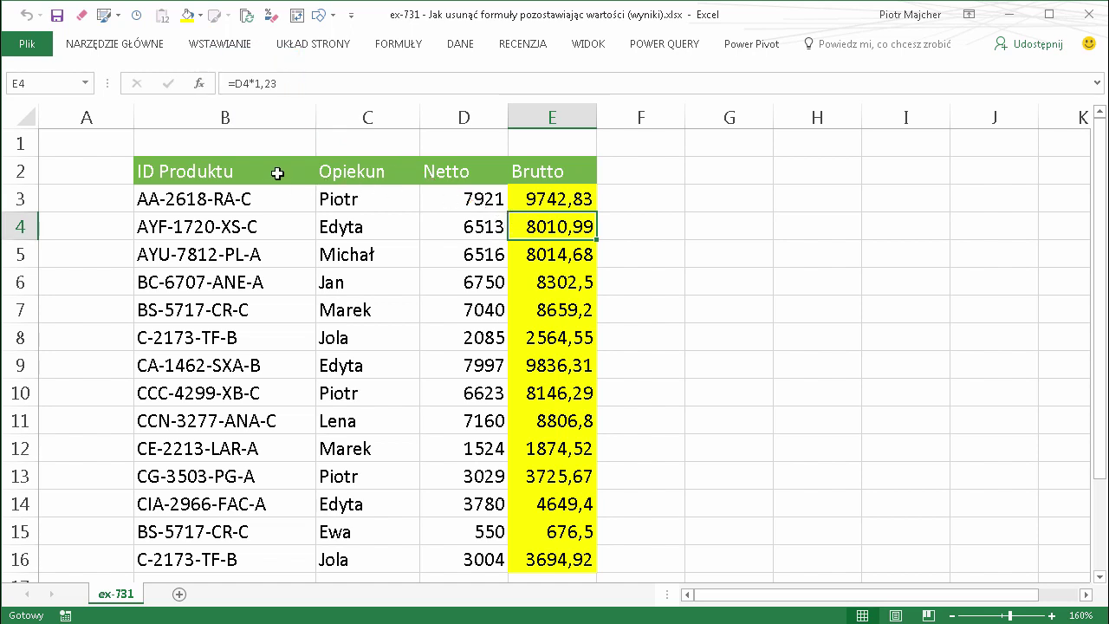
# - Copy the ID Produktu list B2:B16 into column G starting at G2
pyautogui.moveTo(277, 173); pyautogui.dragTo(296, 553)
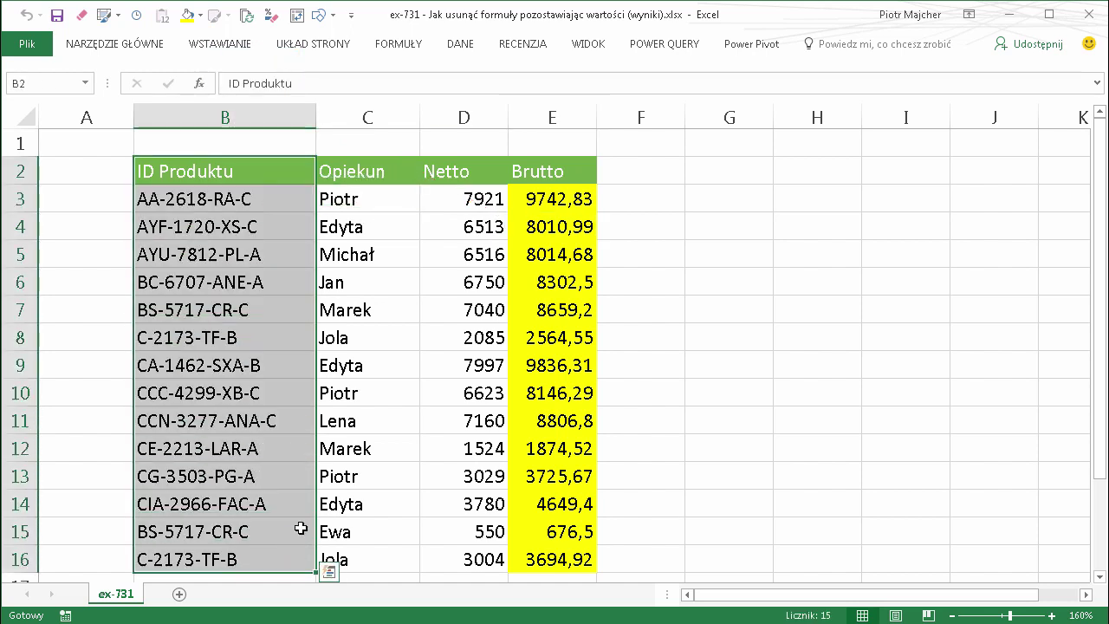
pyautogui.hotkey('ctrl', 'c')
pyautogui.click(762, 162)
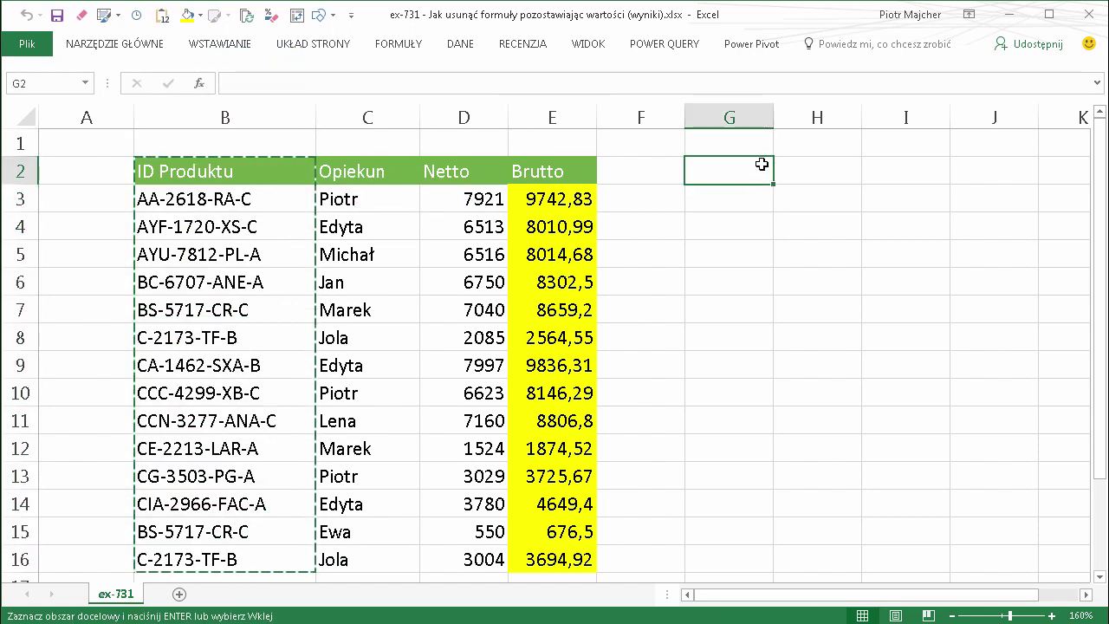
pyautogui.hotkey('ctrl', 'v')
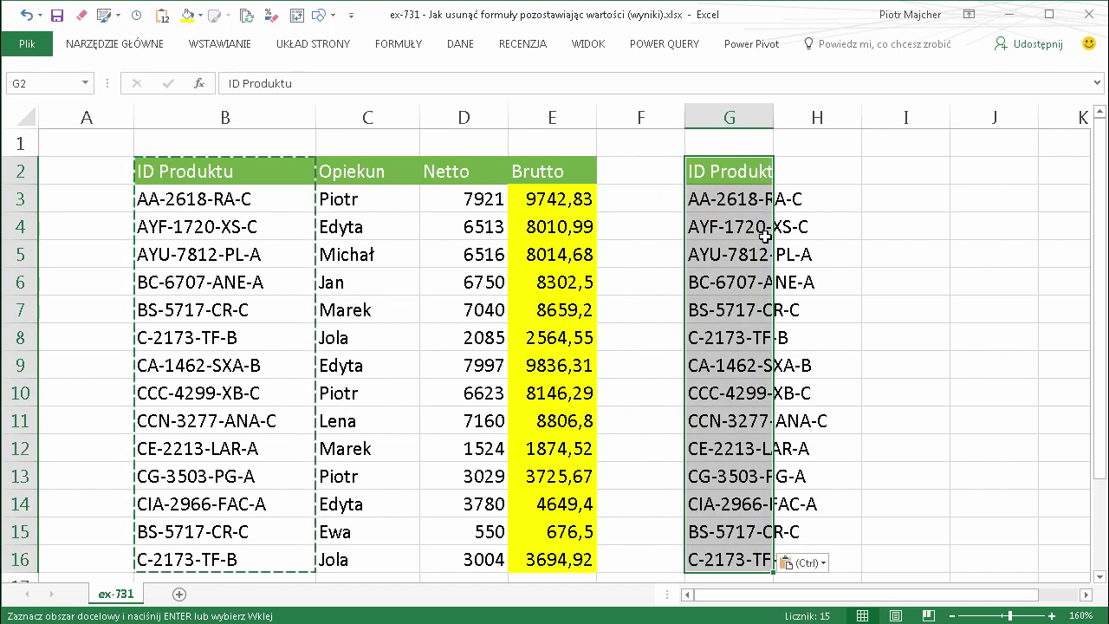
# - Copy the Brutto column E2:E16 into H2, producing #ARG! errors
pyautogui.moveTo(562, 171); pyautogui.dragTo(580, 550)
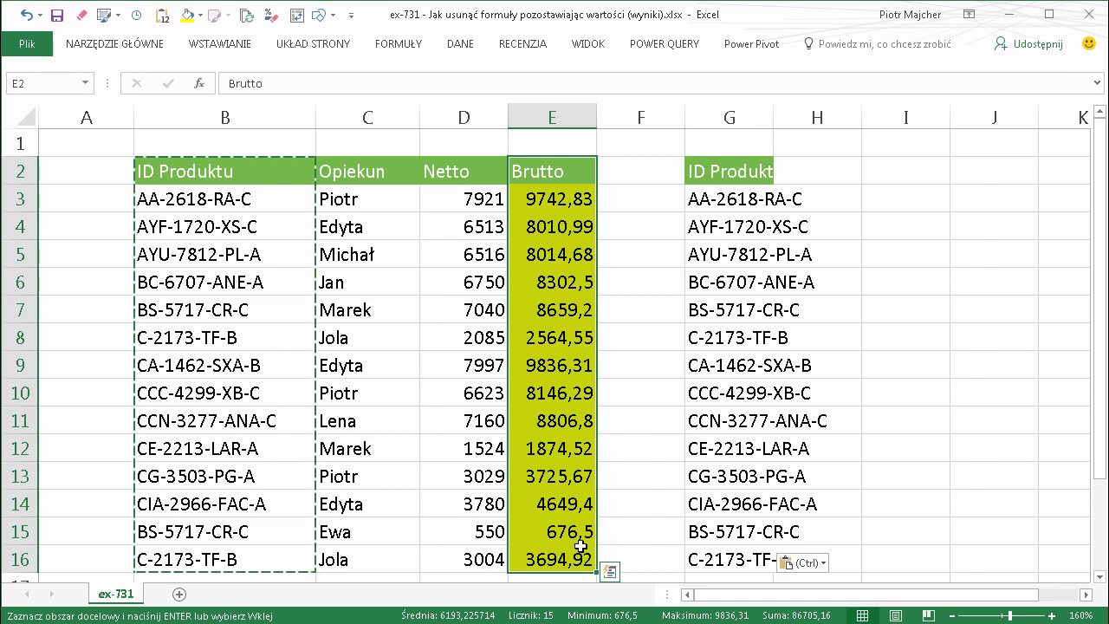
pyautogui.hotkey('ctrl', 'c')
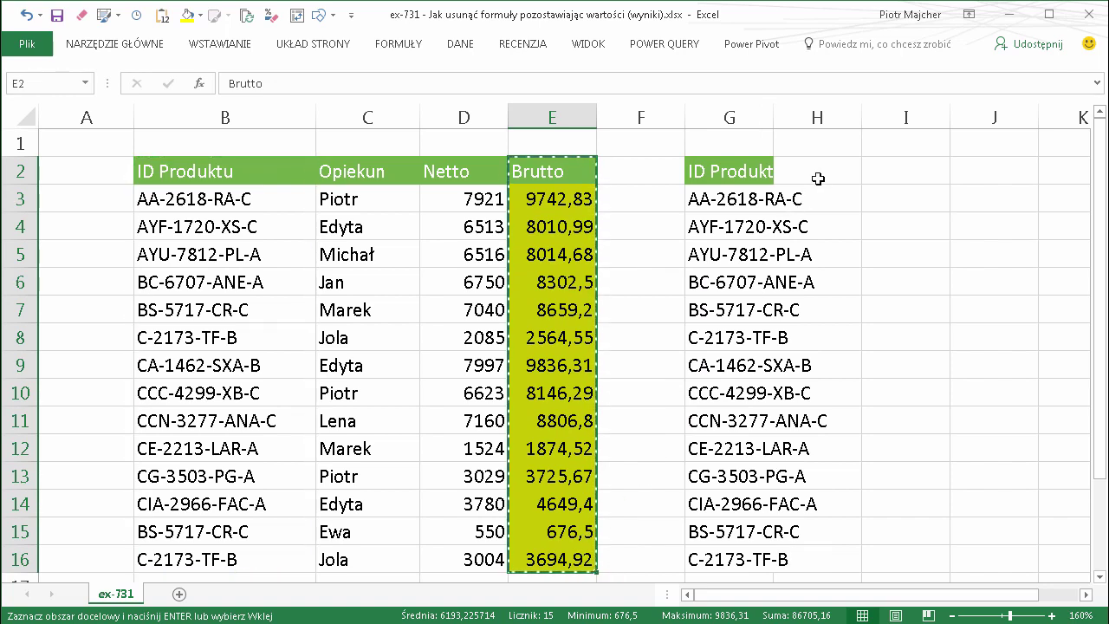
pyautogui.click(819, 176)
pyautogui.hotkey('ctrl', 'v')
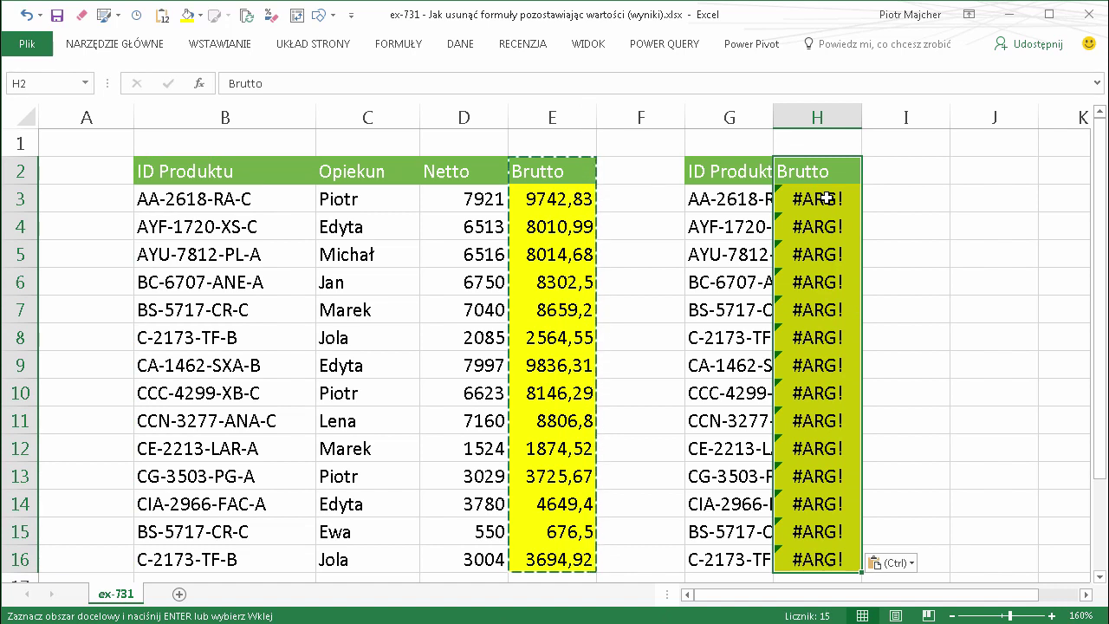
# - Compare H3's erroring =G3*1,23 formula with E3's formula
pyautogui.click(826, 200)
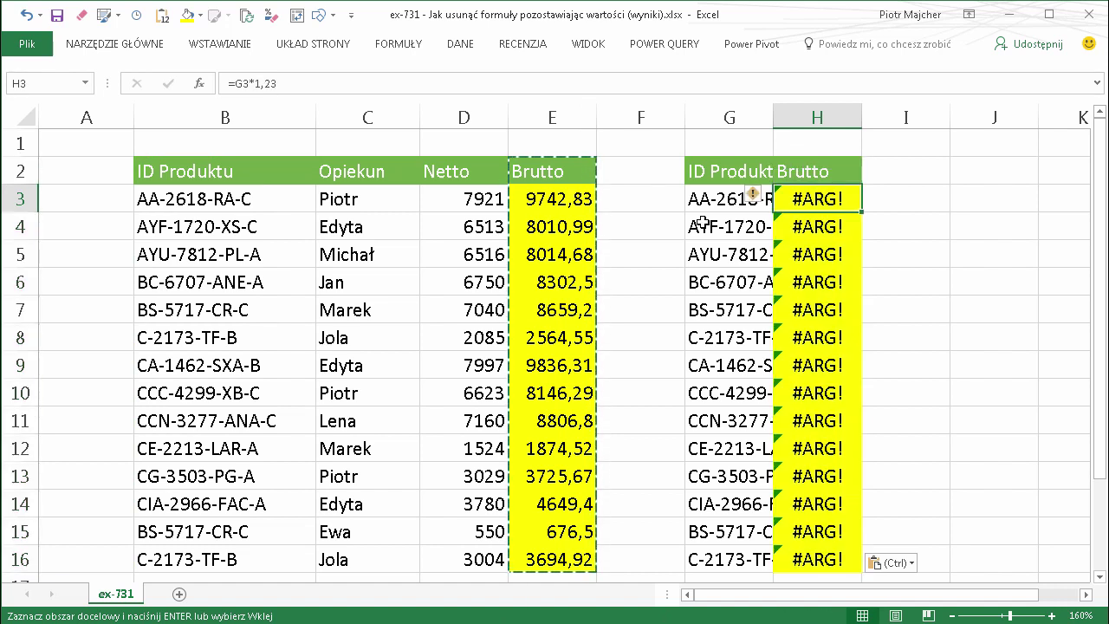
pyautogui.press('Escape')
pyautogui.doubleClick(566, 202)
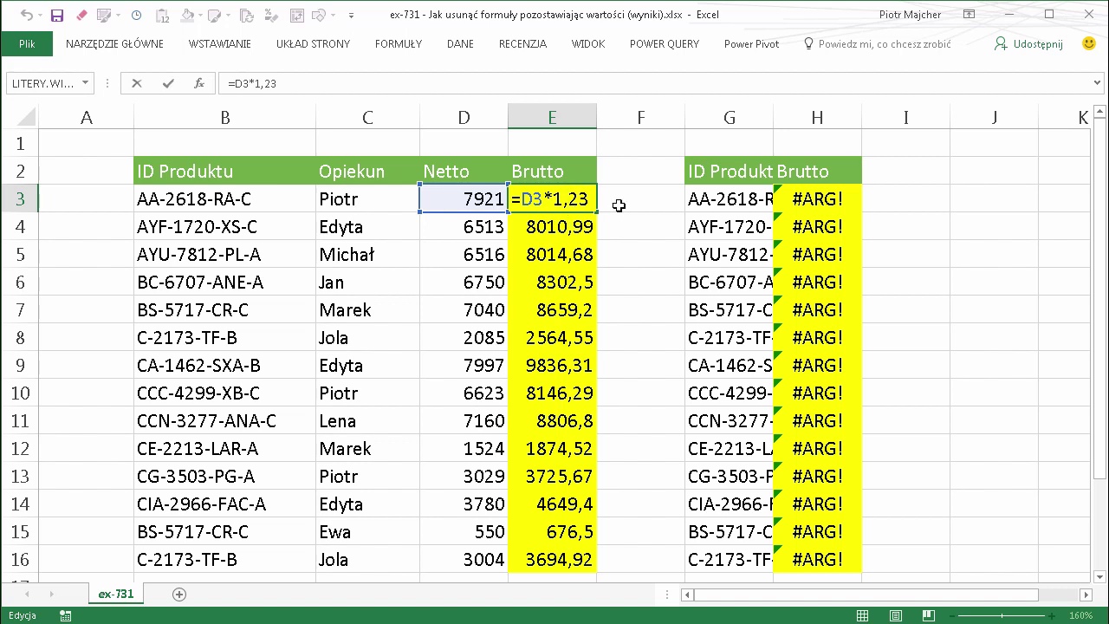
pyautogui.press('Escape')
pyautogui.click(833, 205)
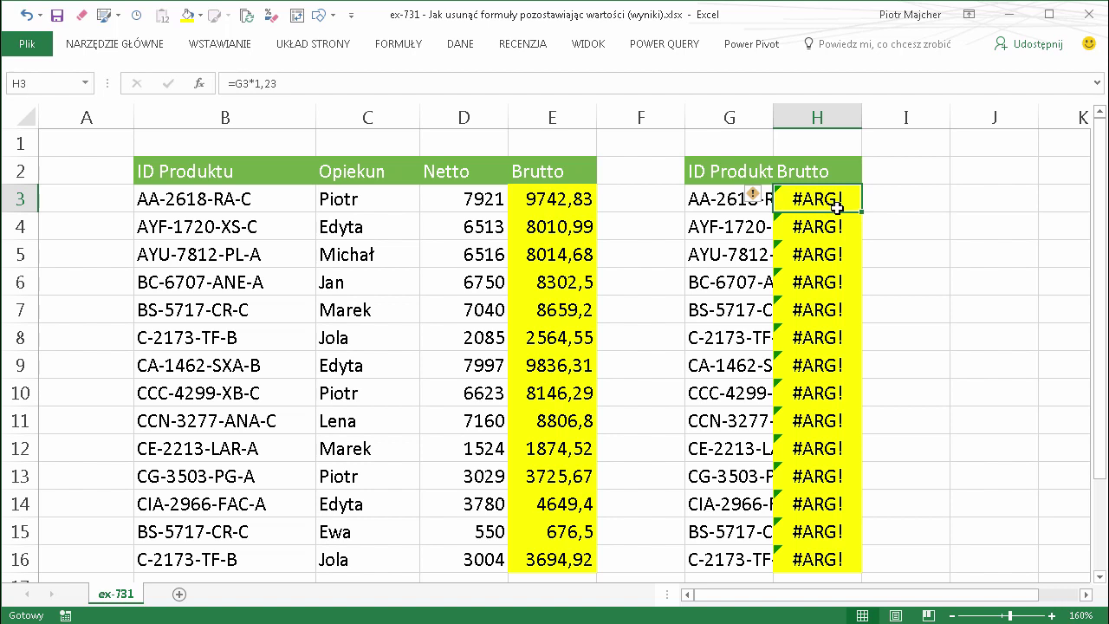
# - Change H3 to =D3*1,23 so it shows 9742,83
pyautogui.doubleClick(833, 202)
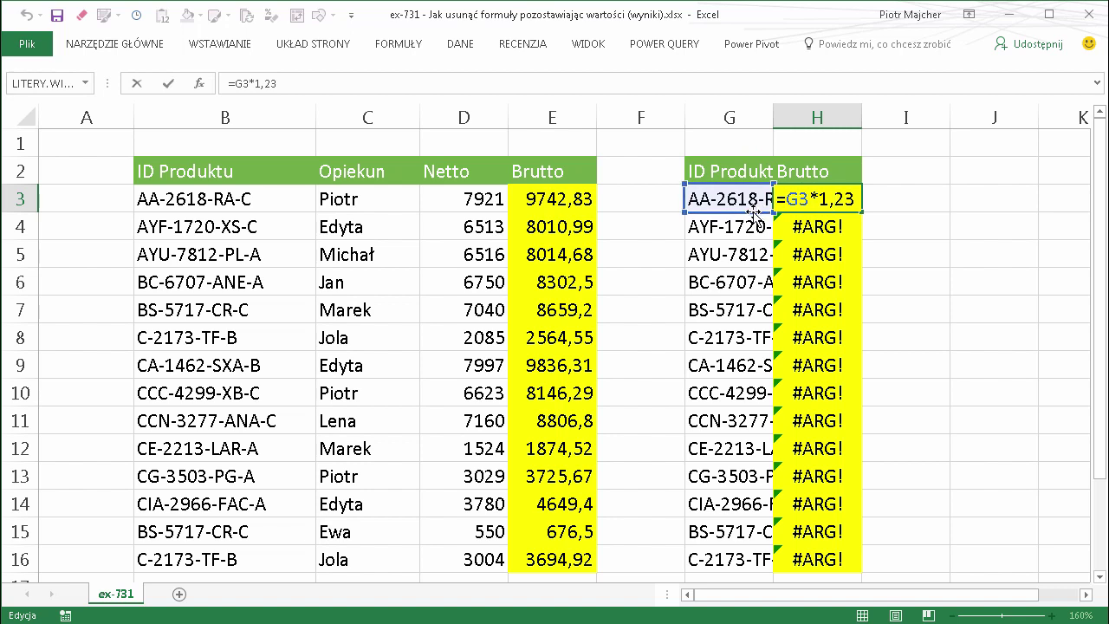
pyautogui.moveTo(753, 218)
pyautogui.mouseDown()
pyautogui.moveTo(742, 206)
pyautogui.moveTo(476, 203)
pyautogui.mouseUp()
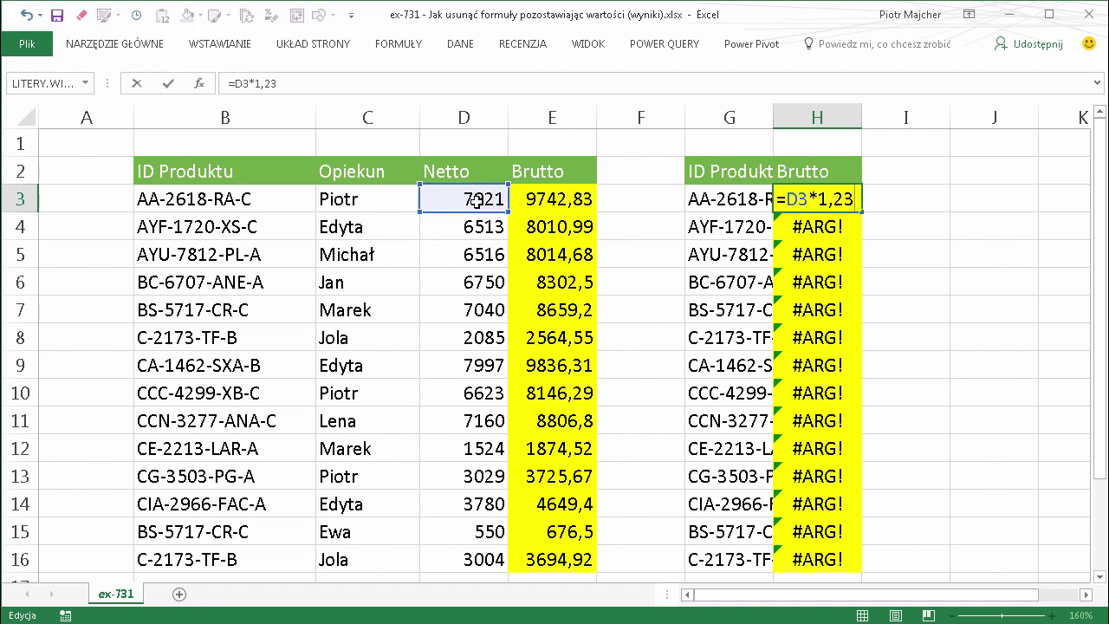
pyautogui.press('Return')
# - Fill H3's formula down to H16 so column H matches column E's Brutto values
pyautogui.press('Up')
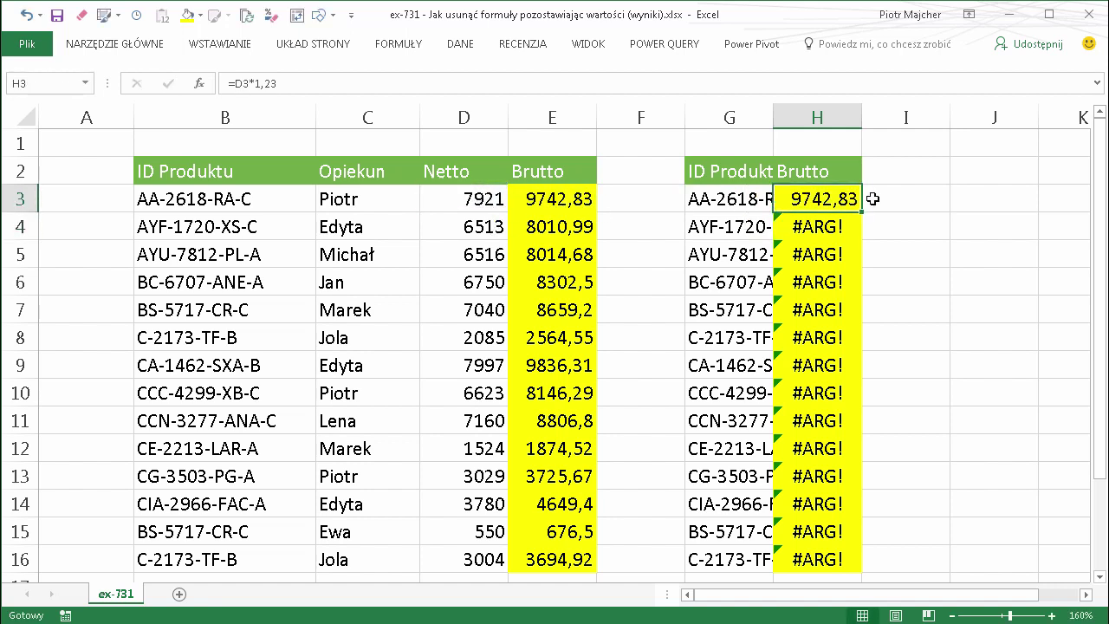
pyautogui.press('Return')
pyautogui.press('Up')
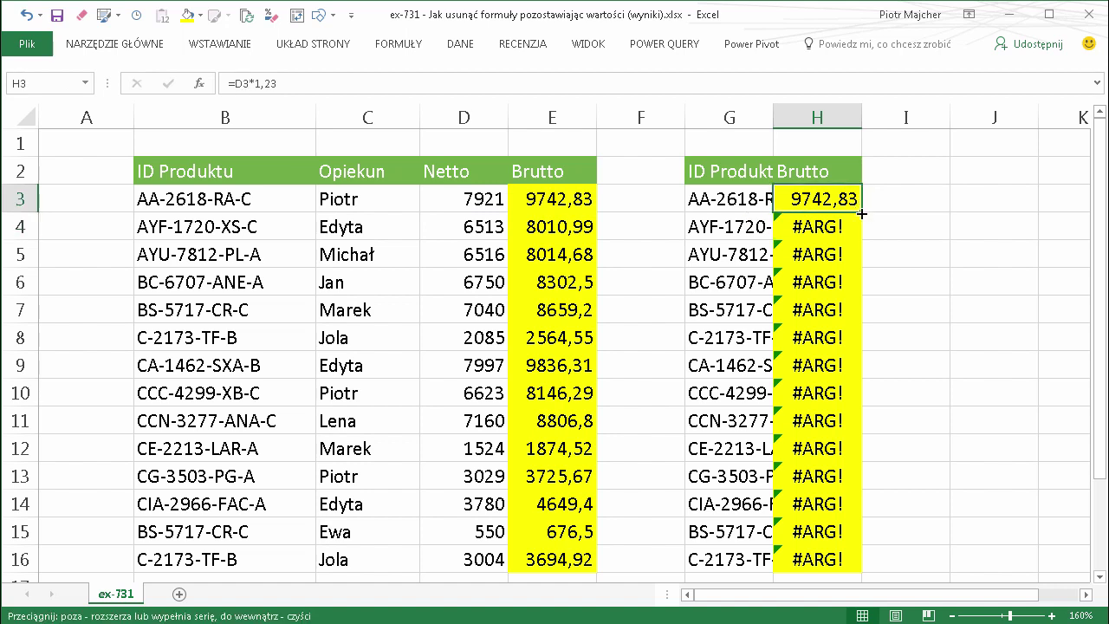
pyautogui.doubleClick(860, 211)
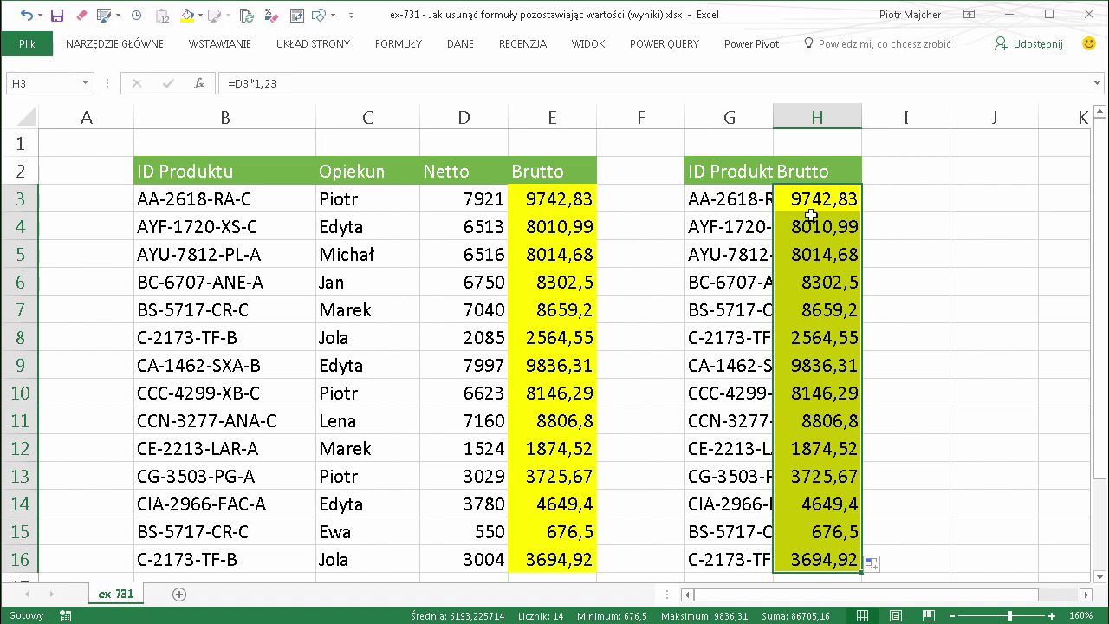
pyautogui.moveTo(817, 201); pyautogui.dragTo(833, 420)
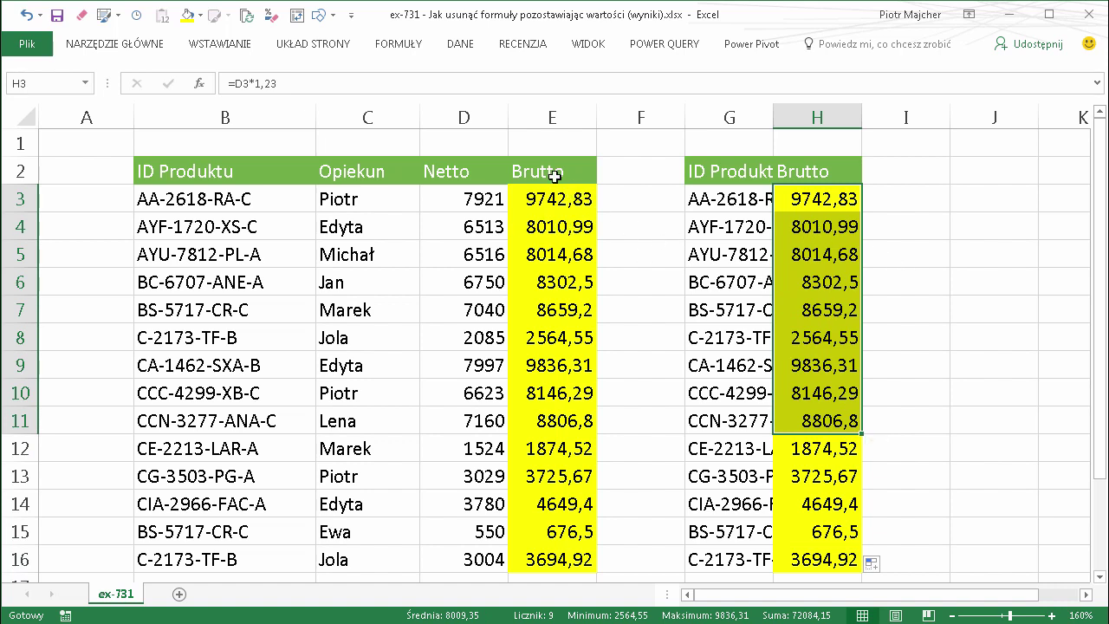
pyautogui.moveTo(554, 177); pyautogui.dragTo(563, 540)
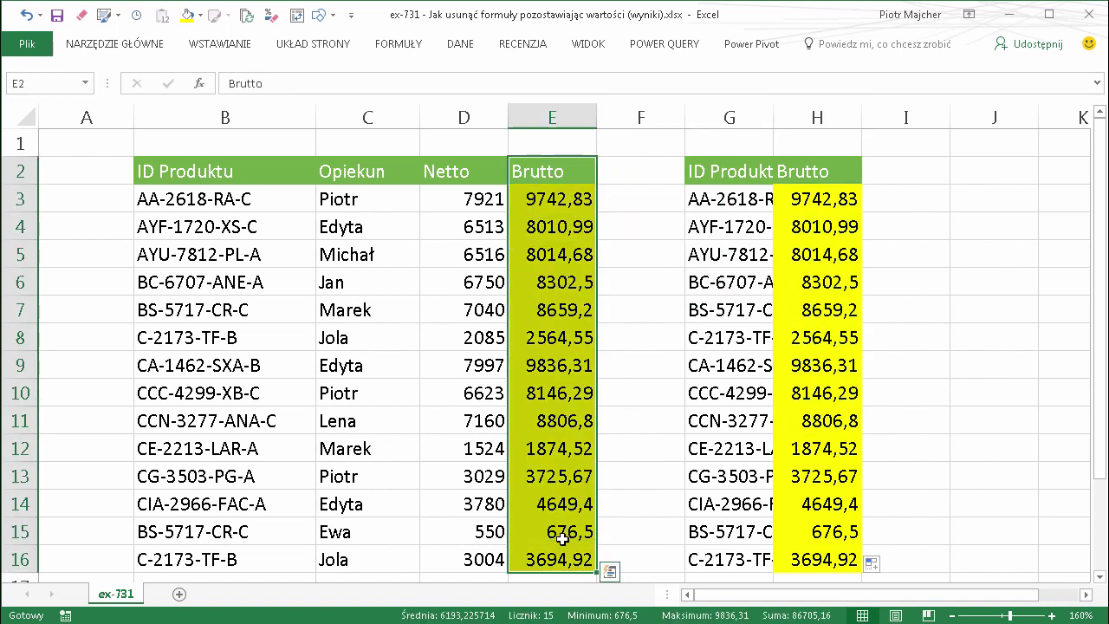
# - Paste E2:E16 into H2 as values only, leaving H12 as plain 1874,52
pyautogui.hotkey('ctrl', 'c')
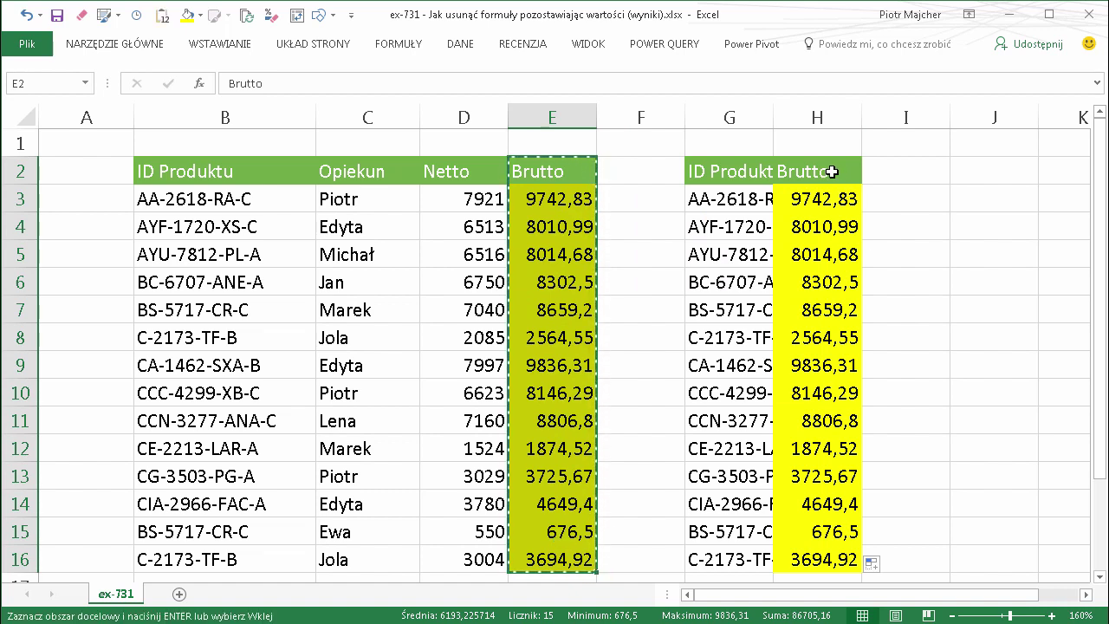
pyautogui.click(832, 171)
pyautogui.rightClick(831, 172)
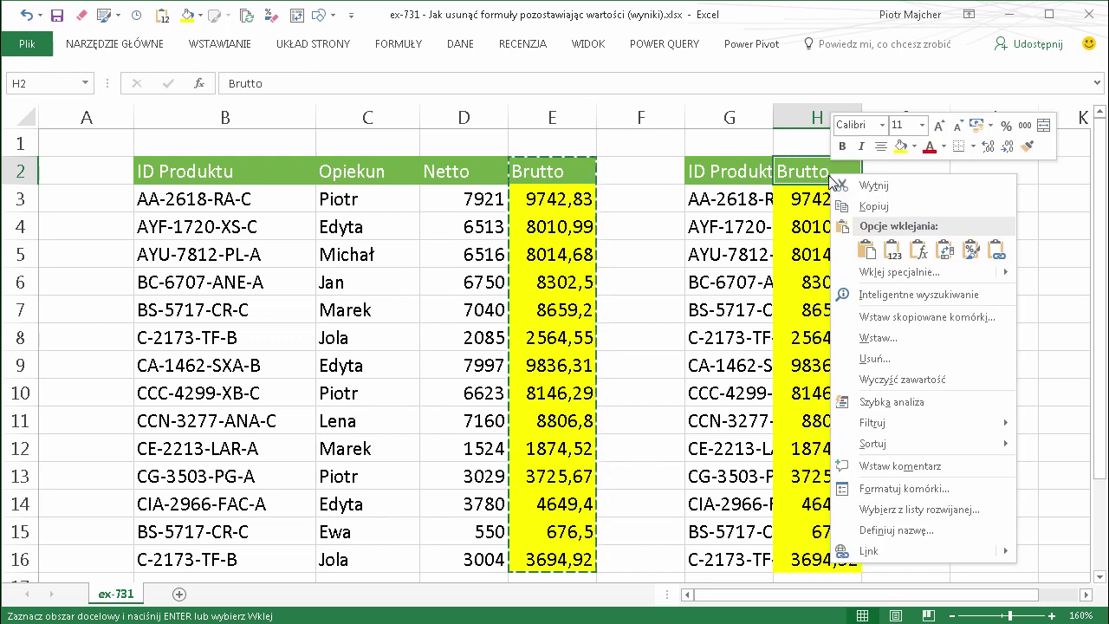
pyautogui.click(892, 253)
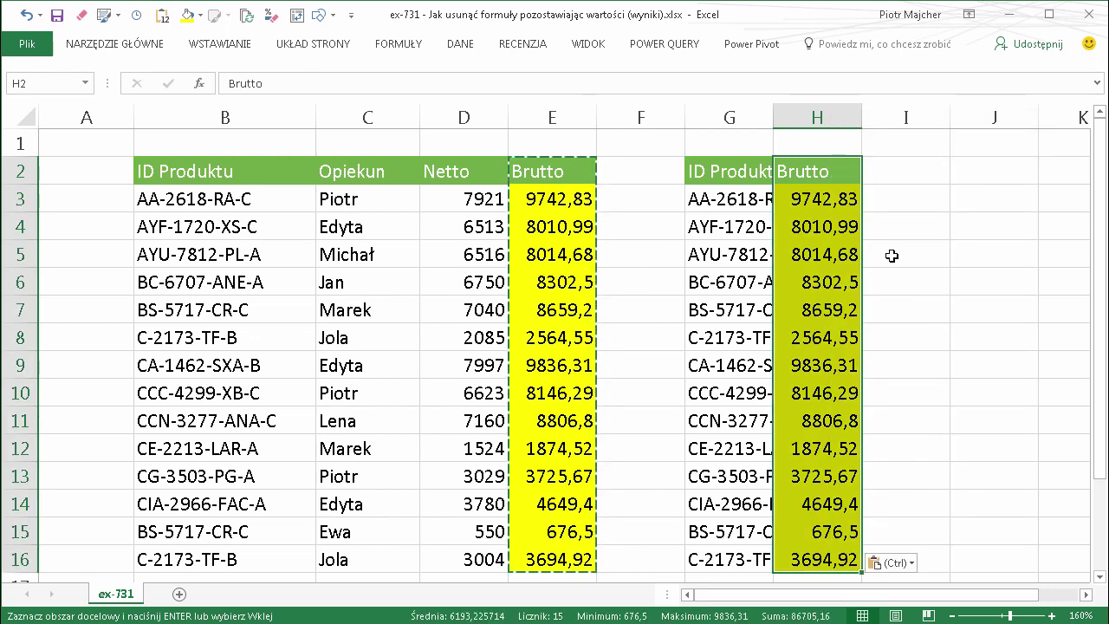
pyautogui.press('Escape')
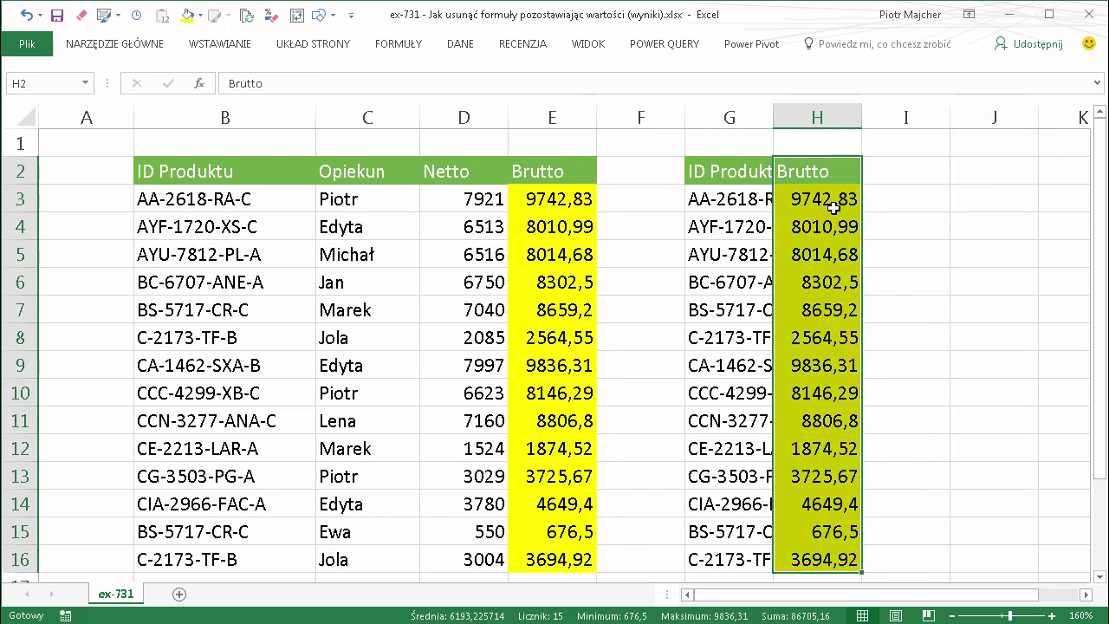
pyautogui.click(834, 208)
pyautogui.click(831, 281)
pyautogui.click(833, 448)
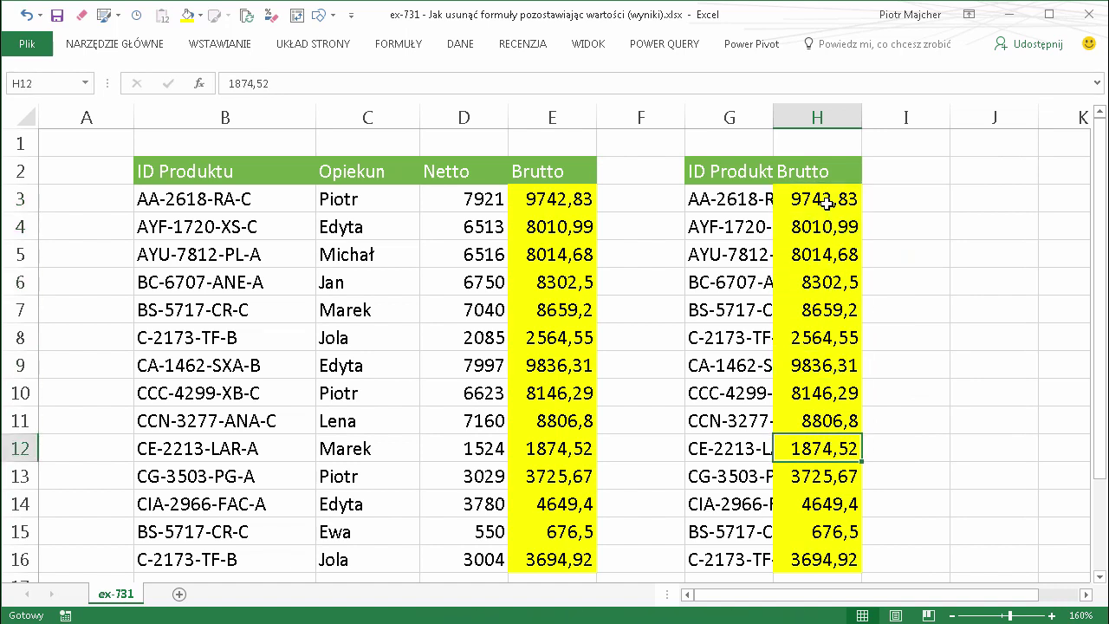
pyautogui.moveTo(828, 146); pyautogui.dragTo(856, 557)
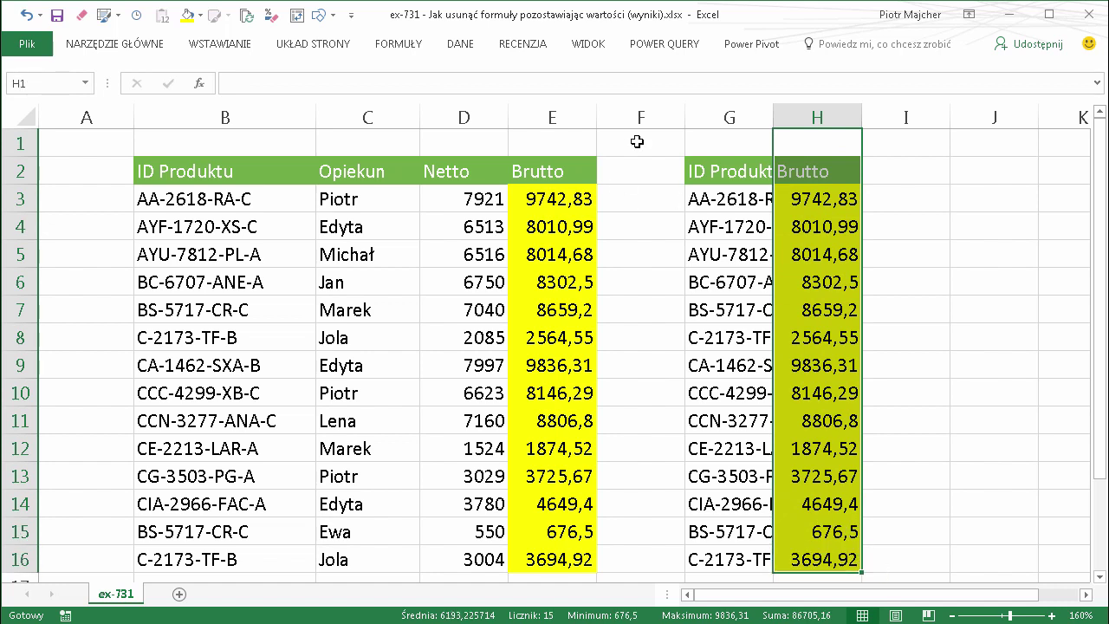
# - Clear column H, then paste fresh E2:E16 values into H2 without formatting
pyautogui.click(82, 14)
pyautogui.moveTo(561, 174); pyautogui.dragTo(575, 546)
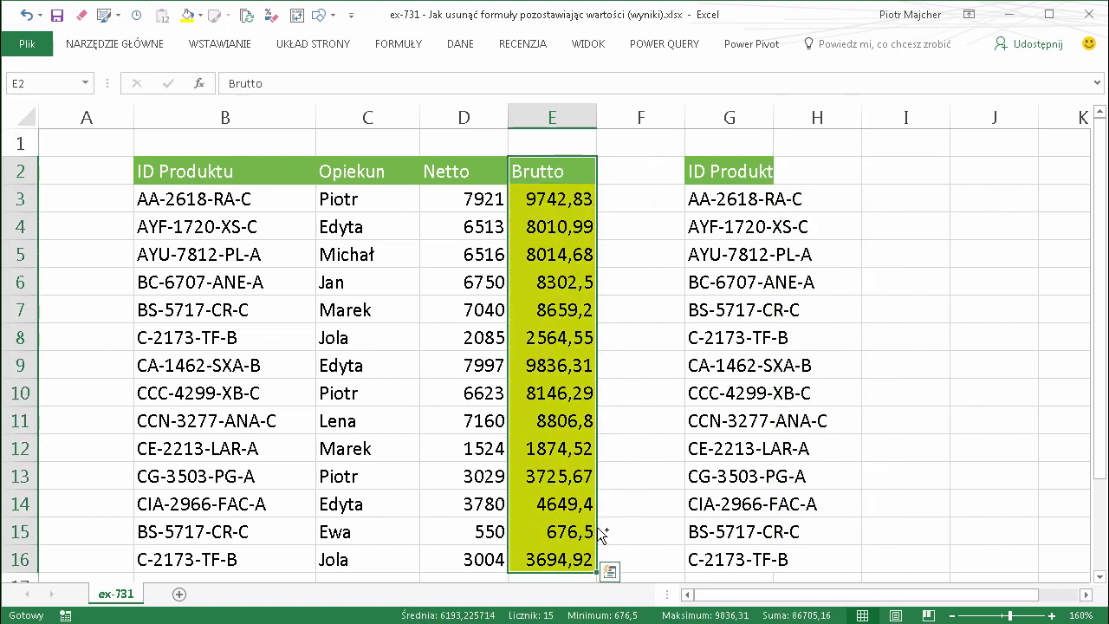
pyautogui.hotkey('ctrl', 'c')
pyautogui.rightClick(826, 175)
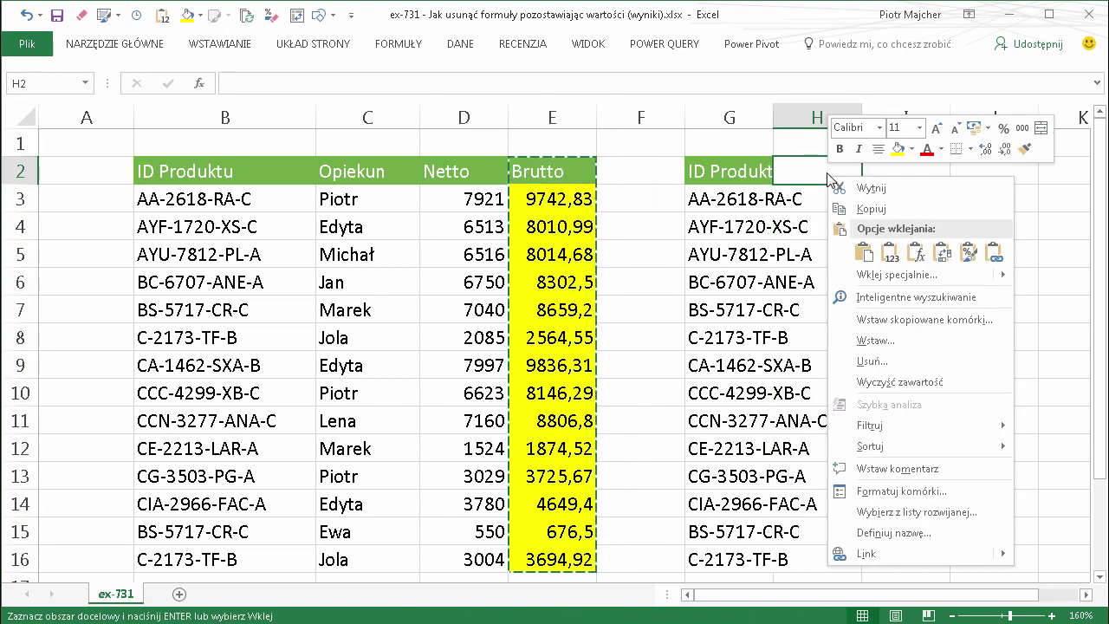
pyautogui.click(890, 252)
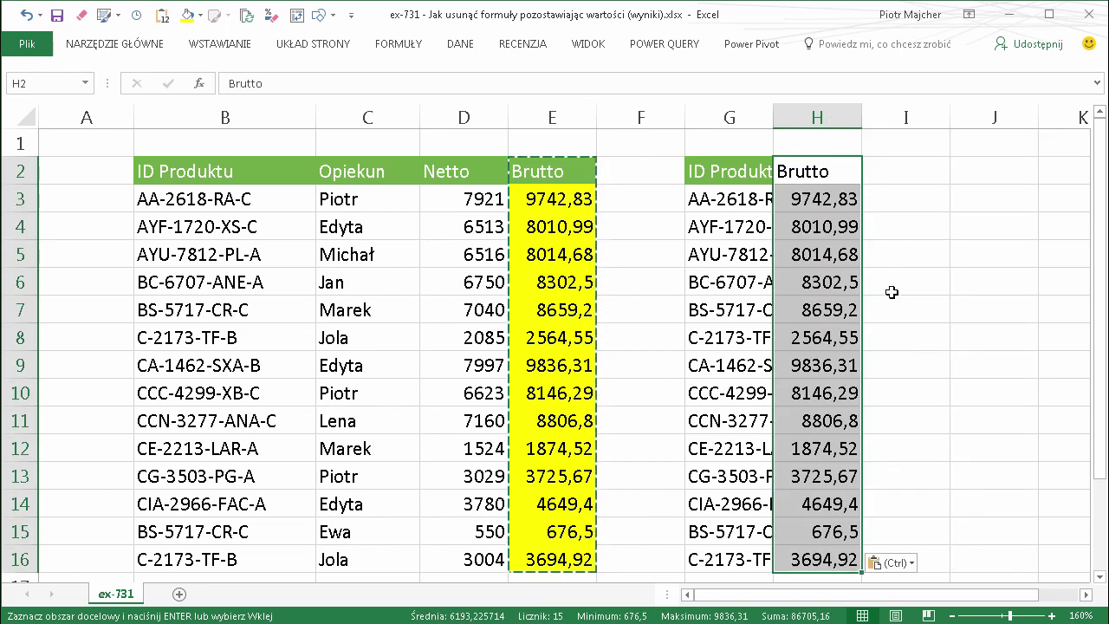
pyautogui.click(840, 393)
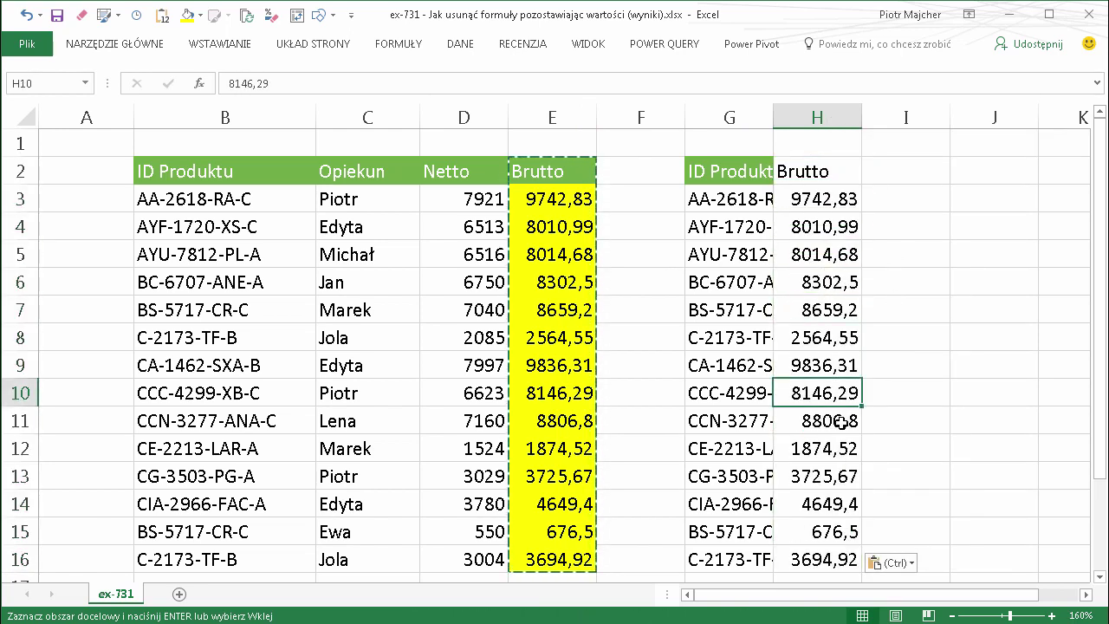
pyautogui.moveTo(832, 209); pyautogui.dragTo(873, 395)
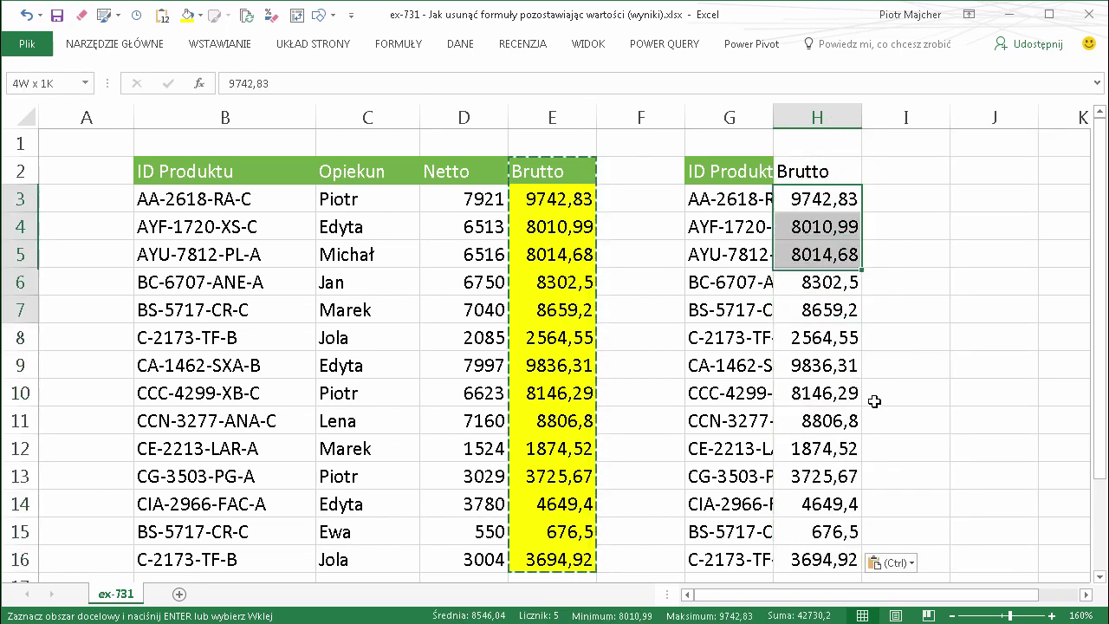
pyautogui.click(810, 172)
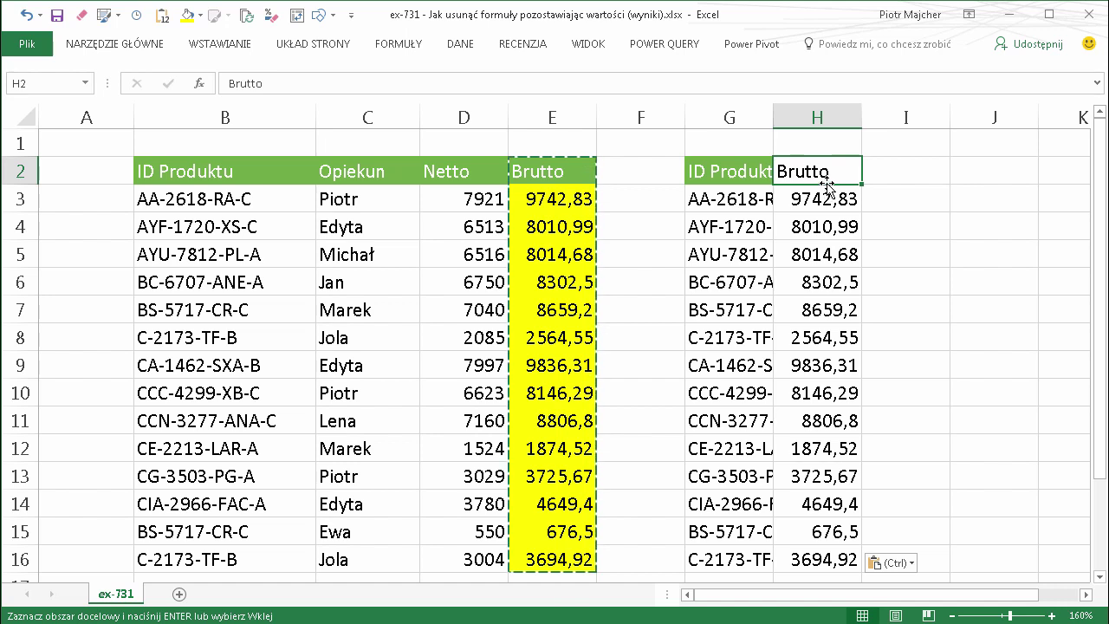
# - Paste Special Formats onto H2:H16, giving a green header and yellow cells
pyautogui.rightClick(830, 175)
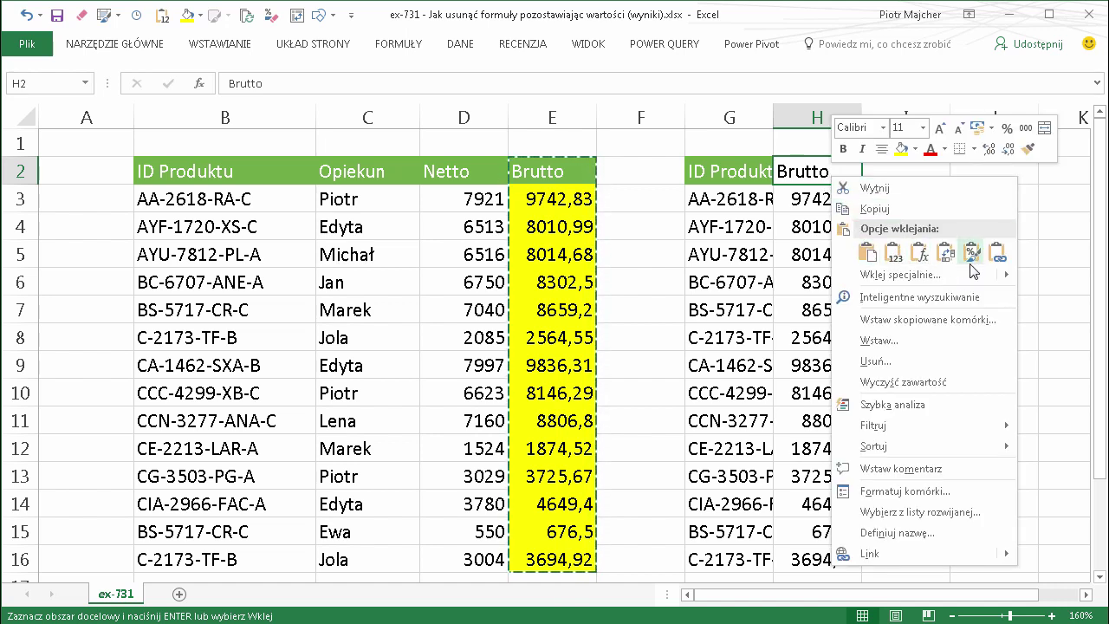
pyautogui.click(971, 253)
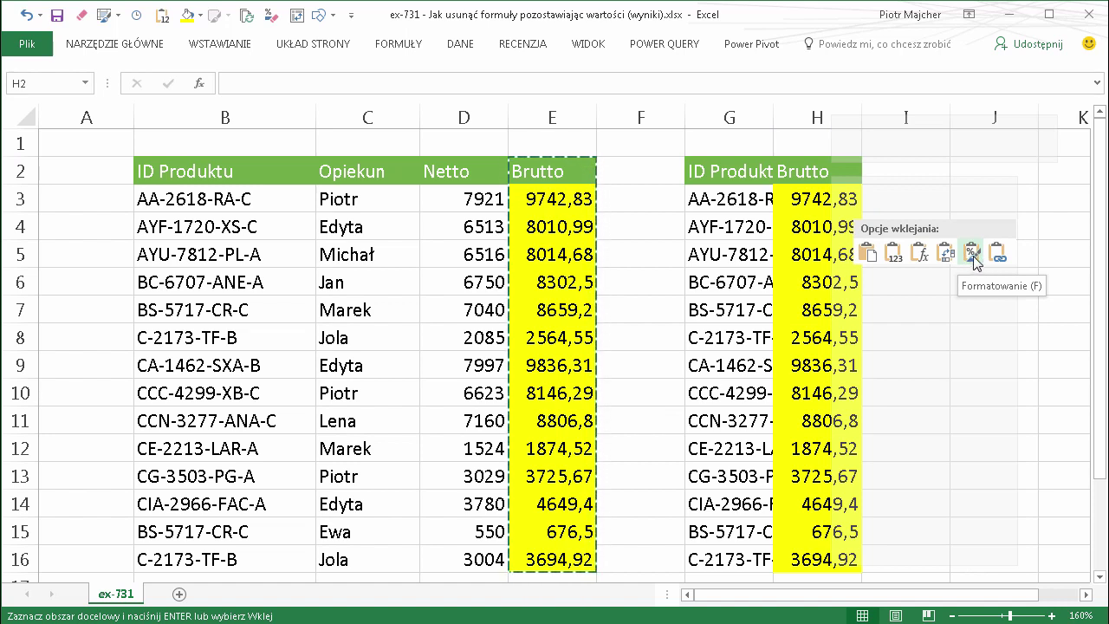
pyautogui.rightClick(832, 175)
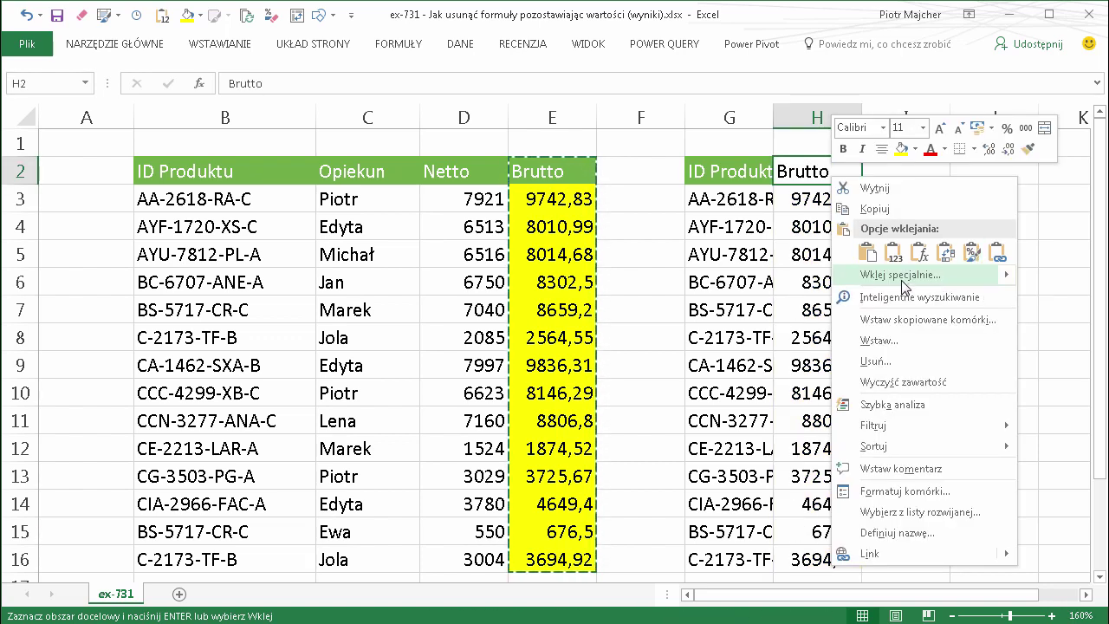
pyautogui.click(901, 275)
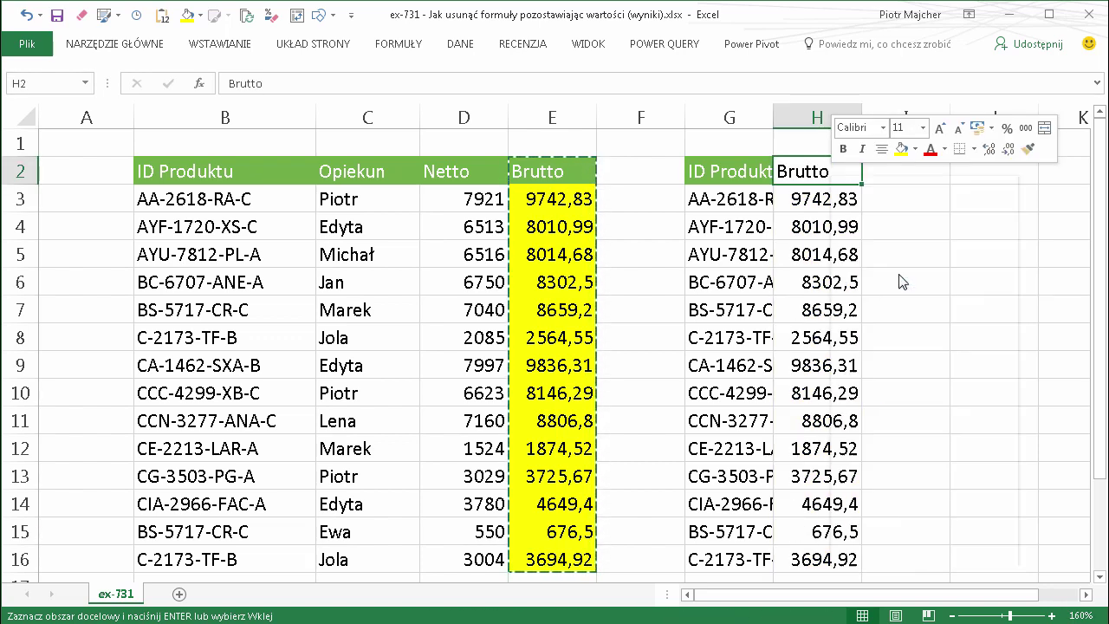
pyautogui.click(745, 227)
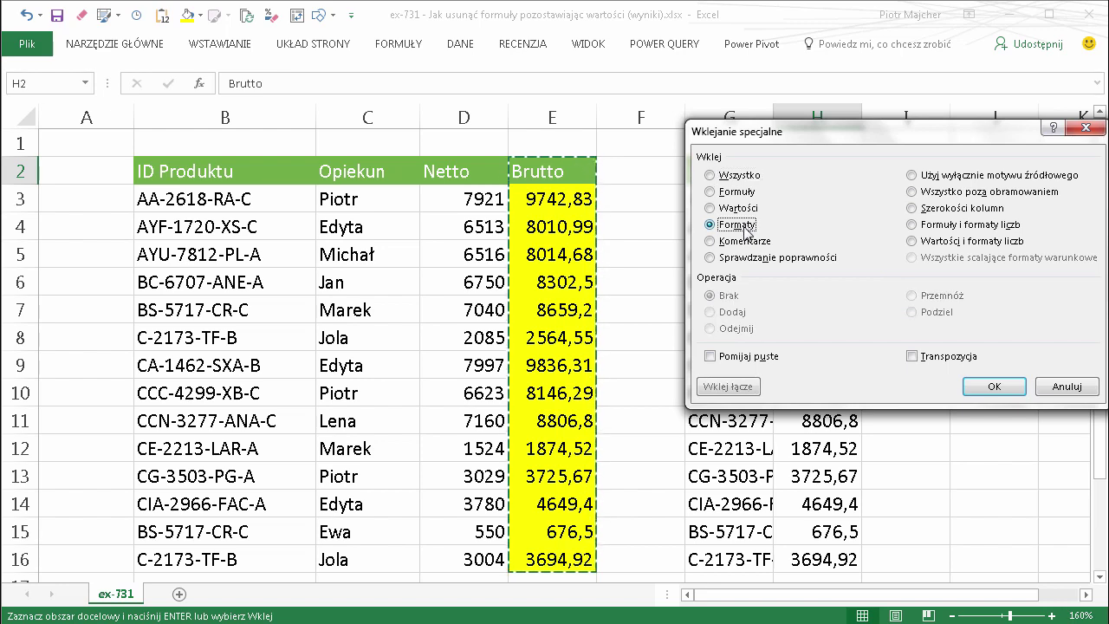
pyautogui.click(1005, 386)
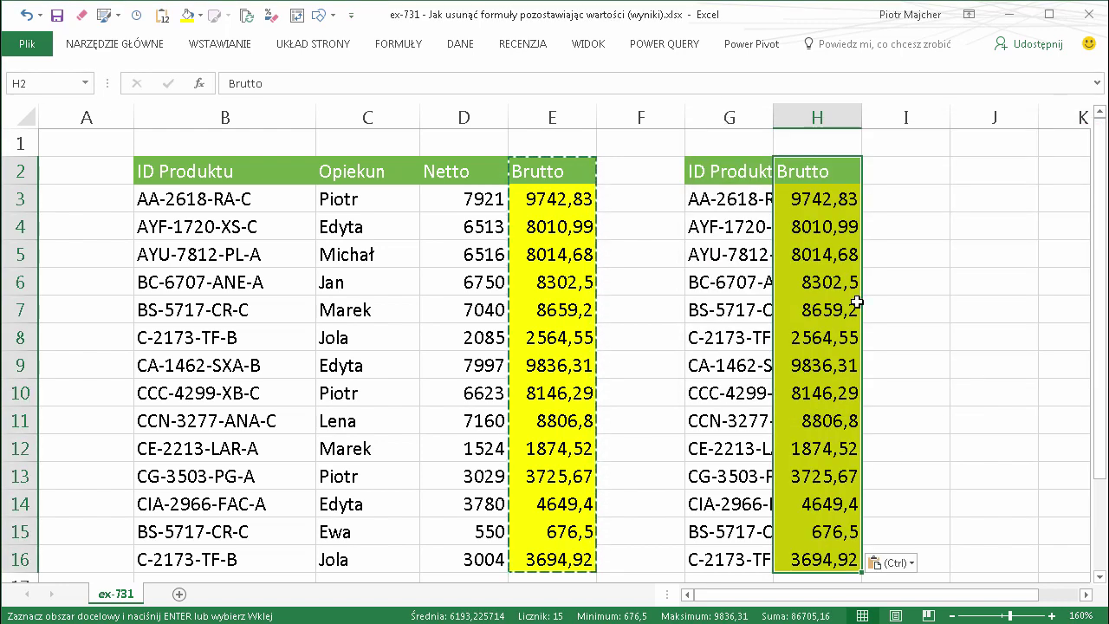
pyautogui.click(832, 279)
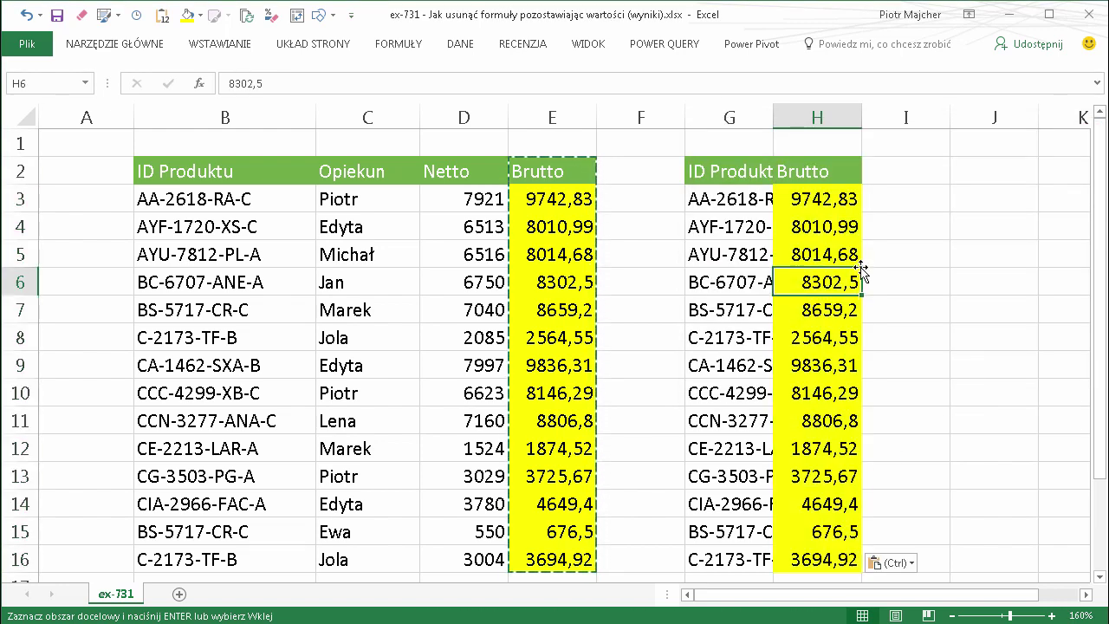